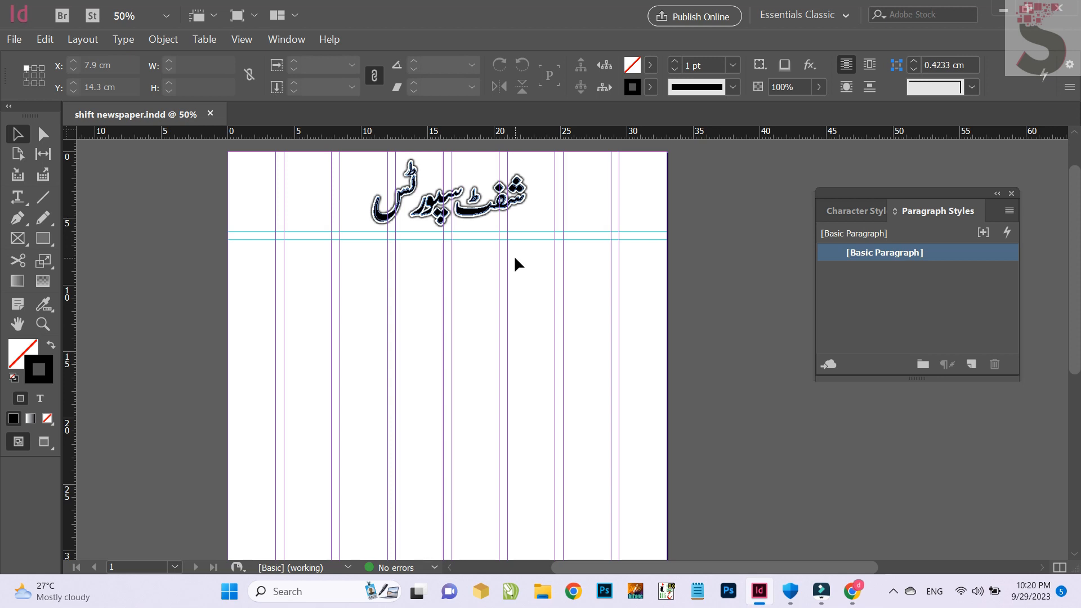
Close the floating styles list and reopen it with the paragraph styles showing
{"action": "left_click", "coordinate": [1012, 193]}
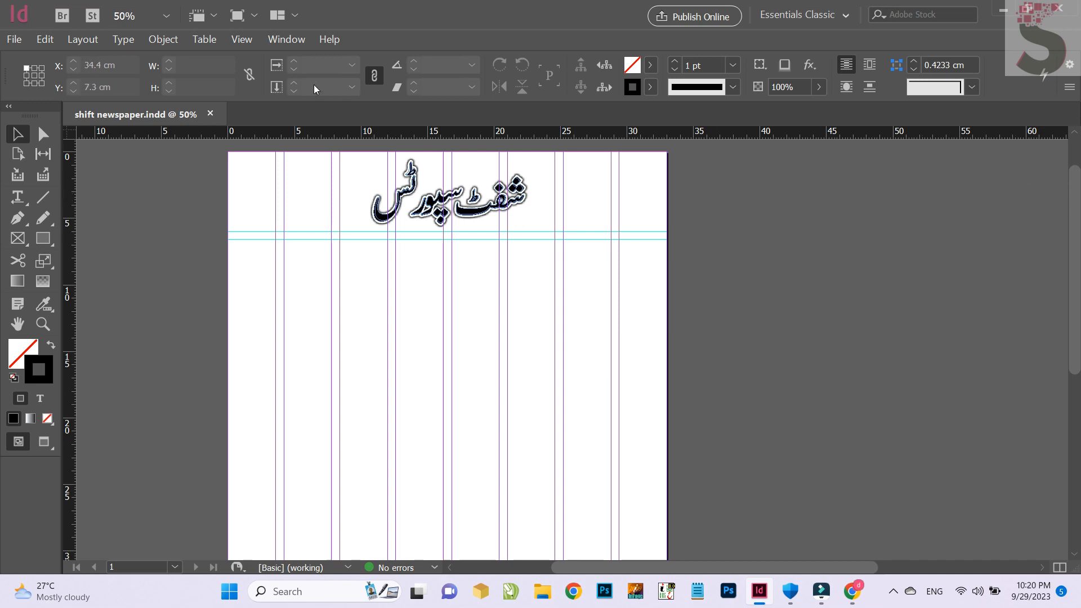
{"action": "left_click", "coordinate": [289, 43]}
{"action": "mouse_move", "coordinate": [349, 365]}
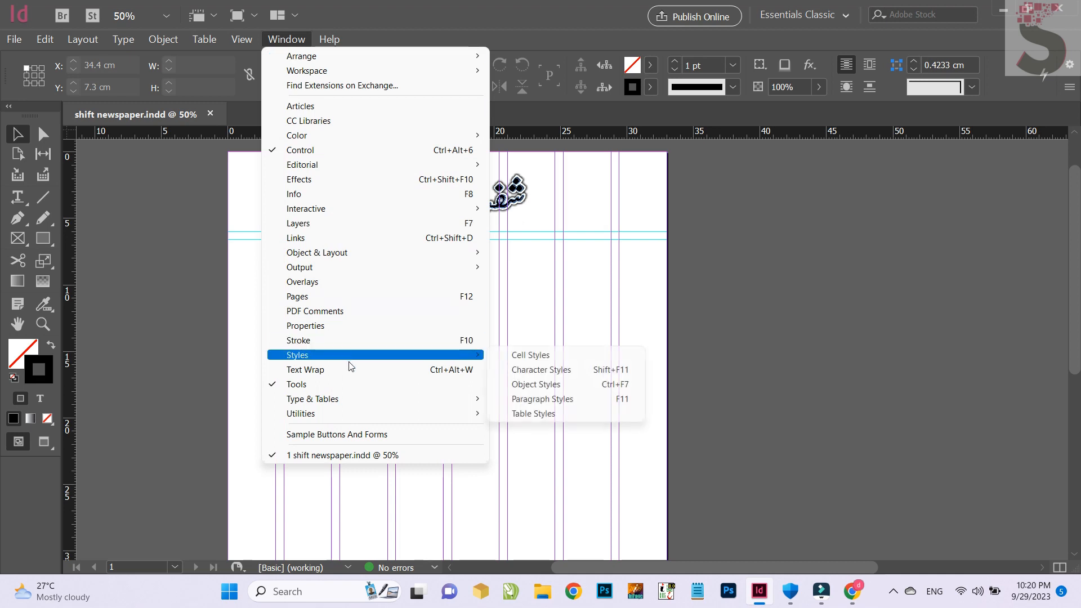
{"action": "left_click", "coordinate": [603, 369]}
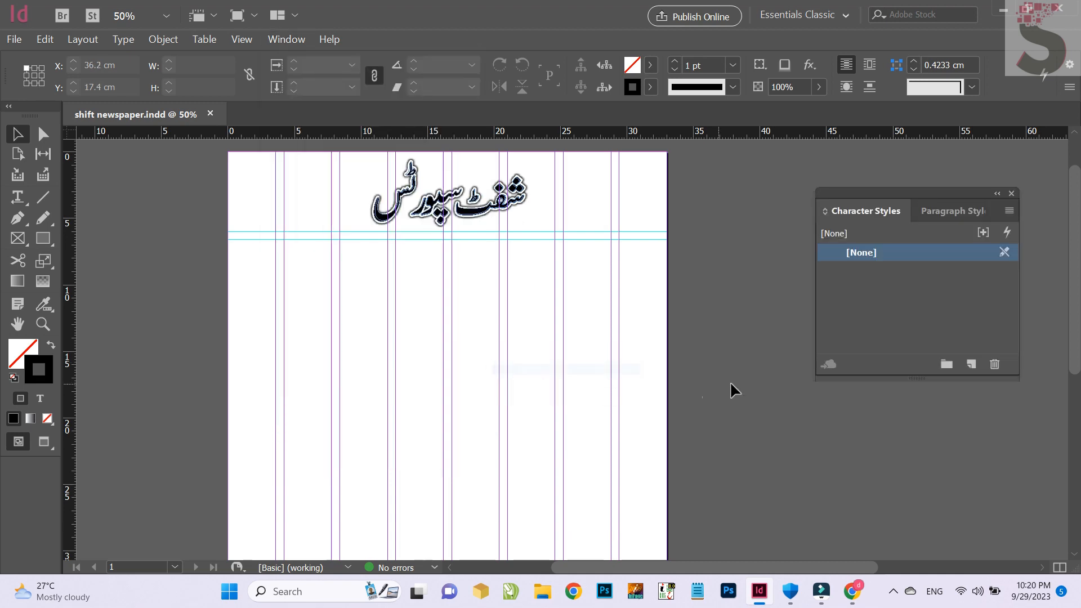
{"action": "left_click", "coordinate": [954, 211]}
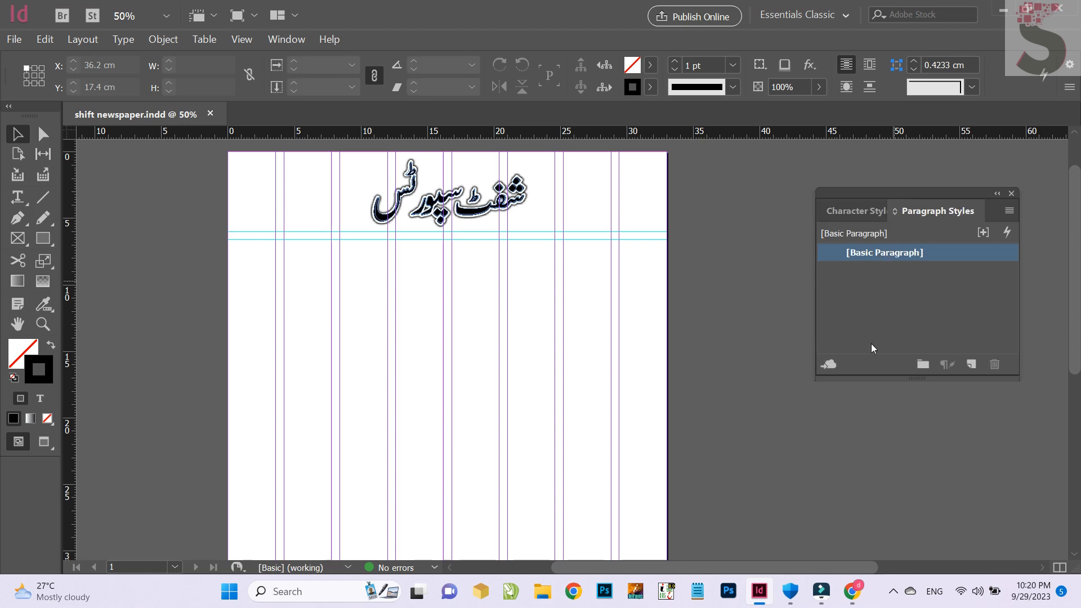
Switch to Chrome and copy the opening clause of the BBC Urdu cricket headline, up to the comma
{"action": "left_click", "coordinate": [851, 591]}
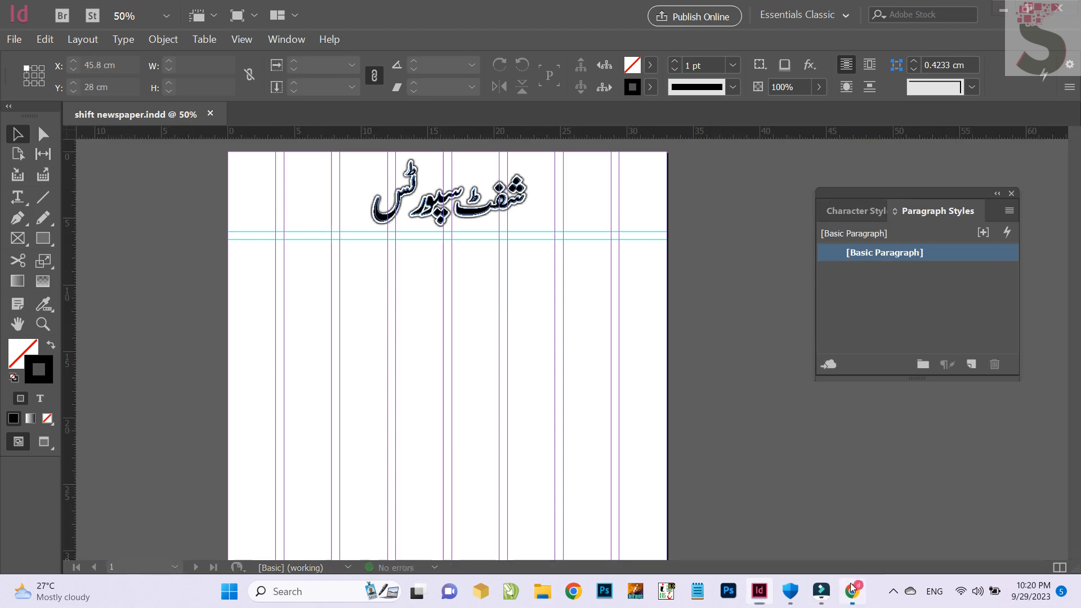
{"action": "scroll", "coordinate": [765, 501], "scroll_direction": "up", "scroll_amount": 20}
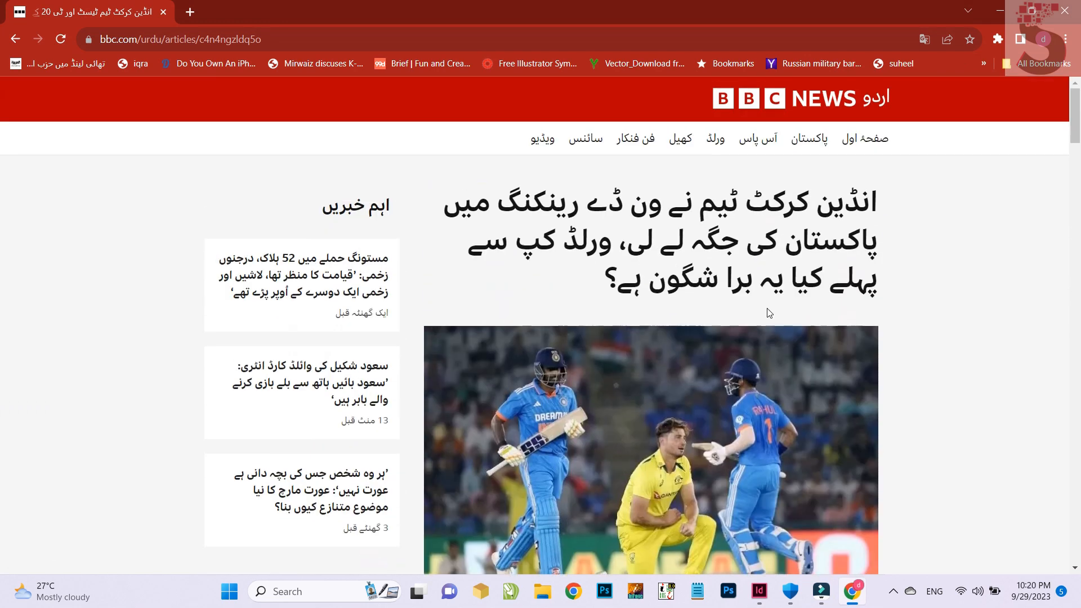
{"action": "left_click_drag", "start_coordinate": [632, 251], "coordinate": [983, 215]}
{"action": "key", "text": "ctrl+c"}
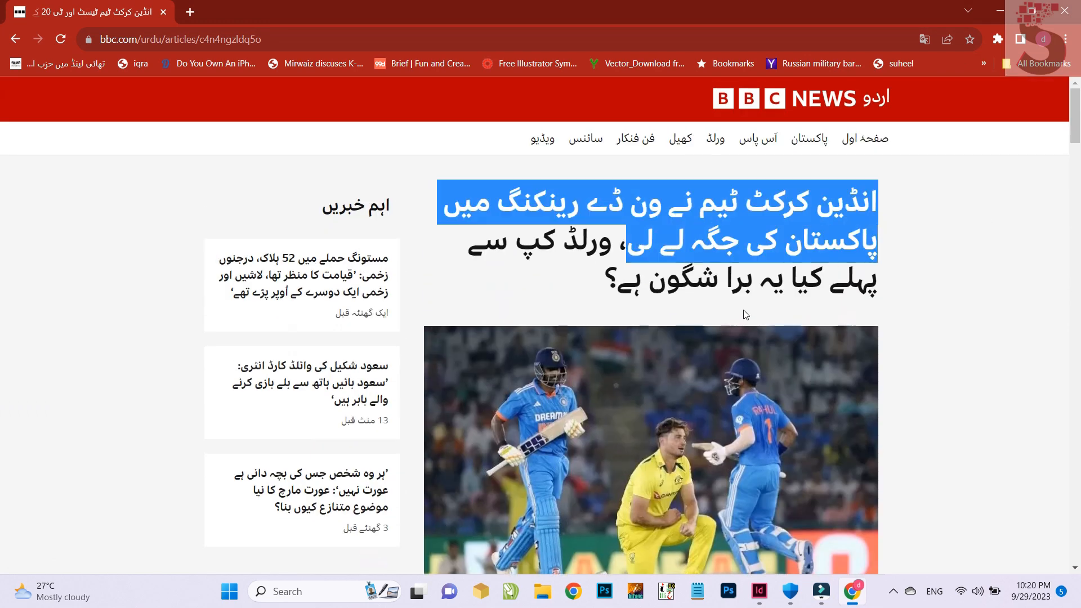
Switch to InDesign, draw a text frame about 20.4 cm wide from the lower masthead guide to the page's right edge, and paste the headline
{"action": "left_click", "coordinate": [760, 591]}
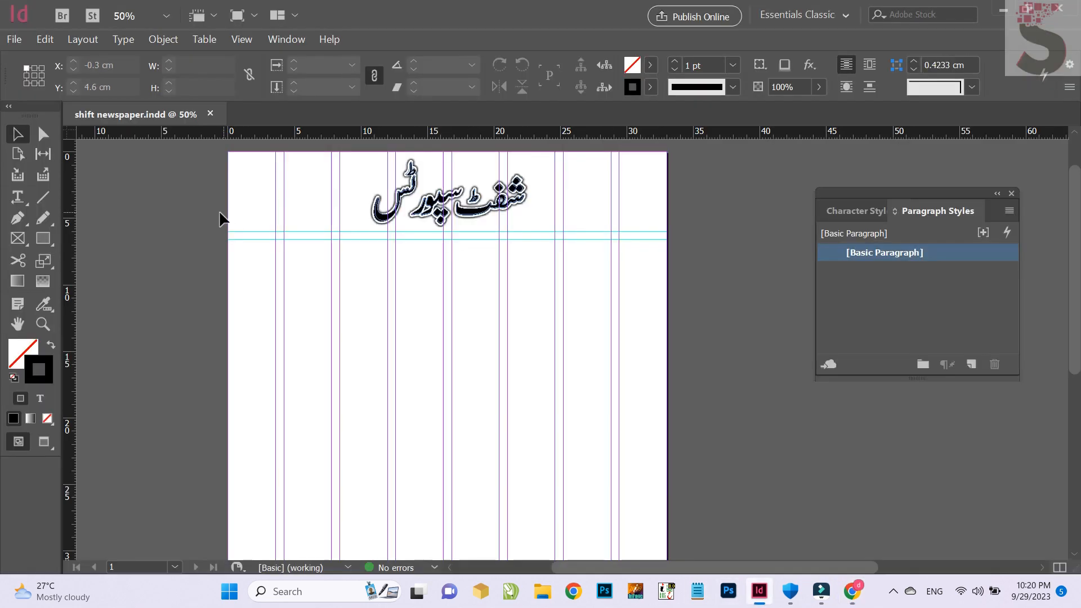
{"action": "key", "text": "t"}
{"action": "left_click_drag", "start_coordinate": [395, 239], "coordinate": [668, 466]}
{"action": "key", "text": "ctrl+v"}
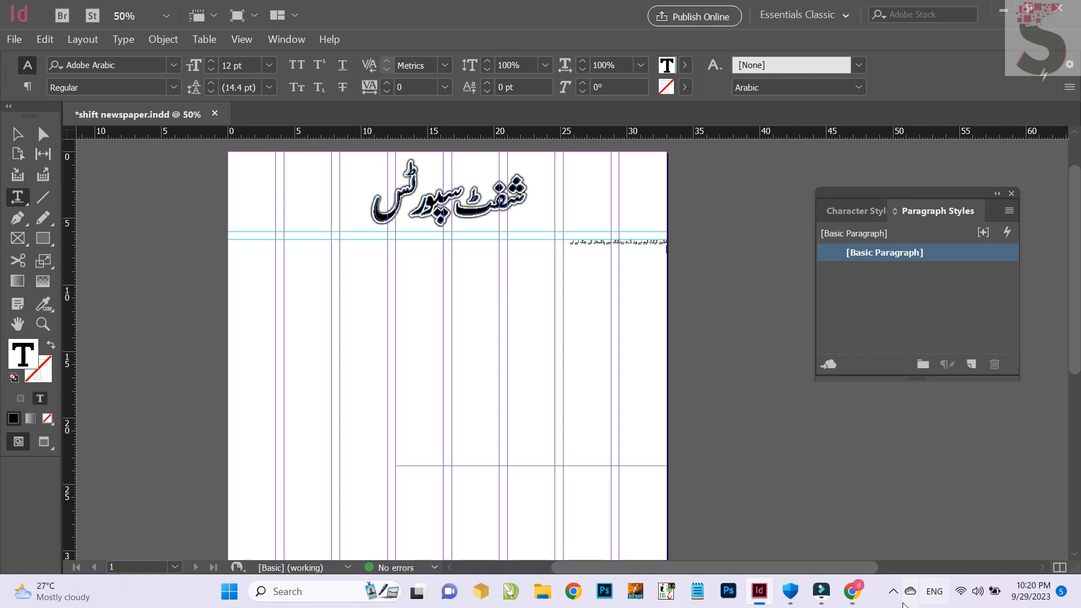
Copy the article's body text in Chrome, through the paragraph above the Twitter notice, and paste it under the headline in InDesign
{"action": "left_click", "coordinate": [851, 591]}
{"action": "scroll", "coordinate": [606, 213], "scroll_direction": "down", "scroll_amount": 8}
{"action": "triple_click", "coordinate": [661, 148]}
{"action": "scroll", "coordinate": [692, 236], "scroll_direction": "down", "scroll_amount": 8}
{"action": "scroll", "coordinate": [692, 236], "scroll_direction": "down", "scroll_amount": 7}
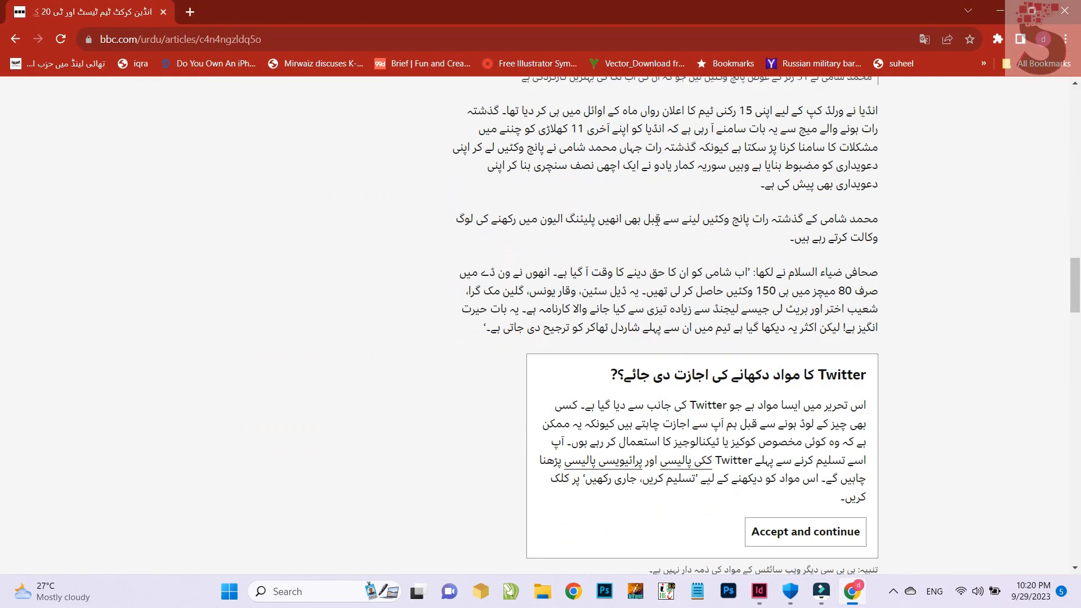
{"action": "left_click", "coordinate": [516, 341], "text": "shift"}
{"action": "left_click", "coordinate": [759, 591]}
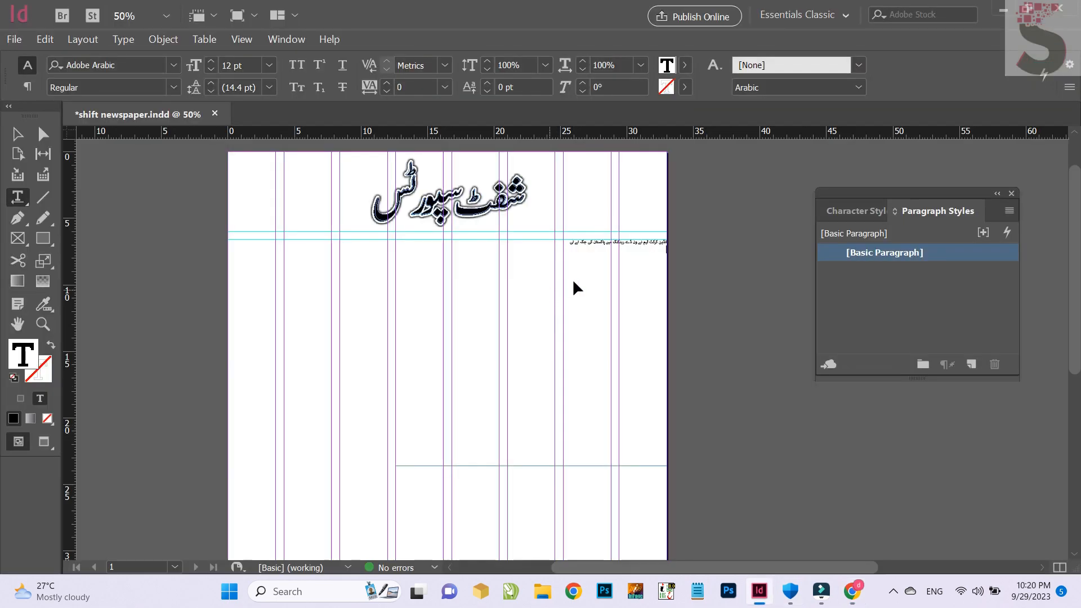
{"action": "key", "text": "ctrl+v"}
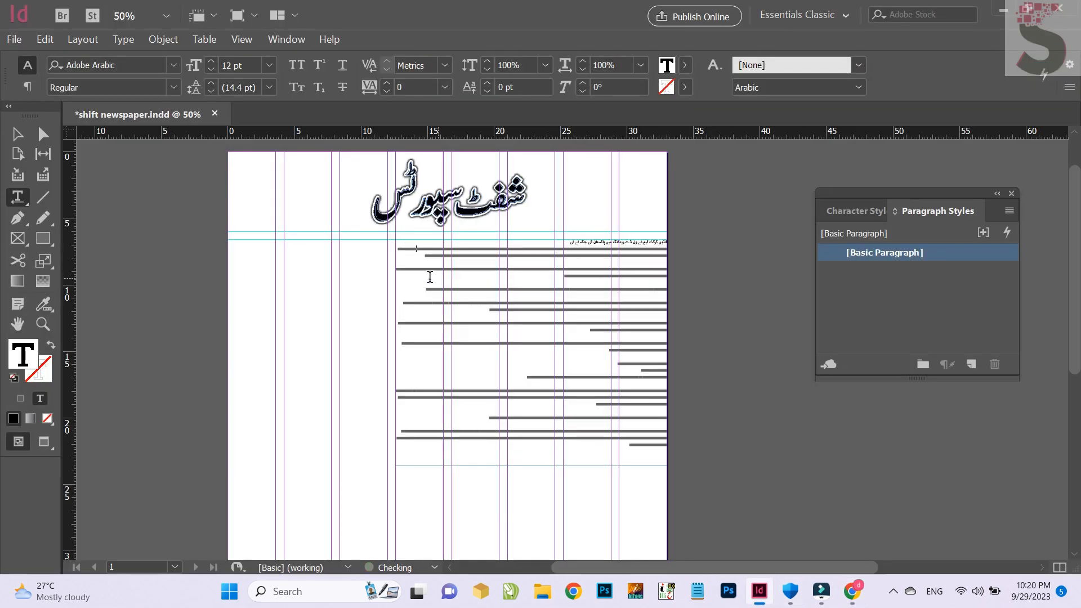
Merge the body paragraphs above the photo credit by deleting the paragraph breaks and empty lines between them
{"action": "scroll", "coordinate": [433, 293], "scroll_direction": "up", "scroll_amount": 2}
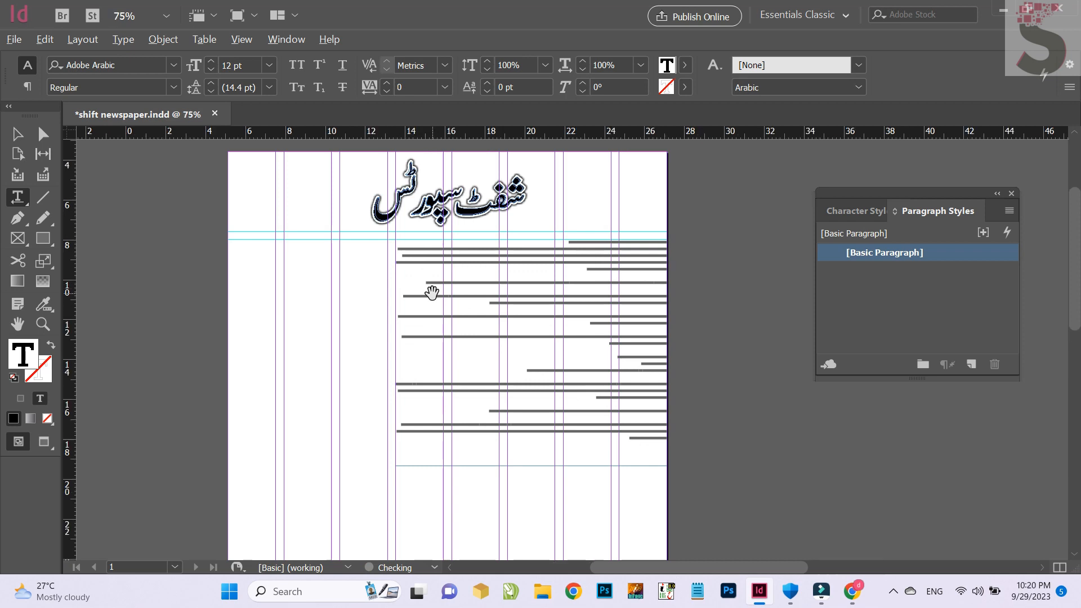
{"action": "scroll", "coordinate": [275, 198], "scroll_direction": "down", "scroll_amount": 1}
{"action": "key", "text": "alt"}
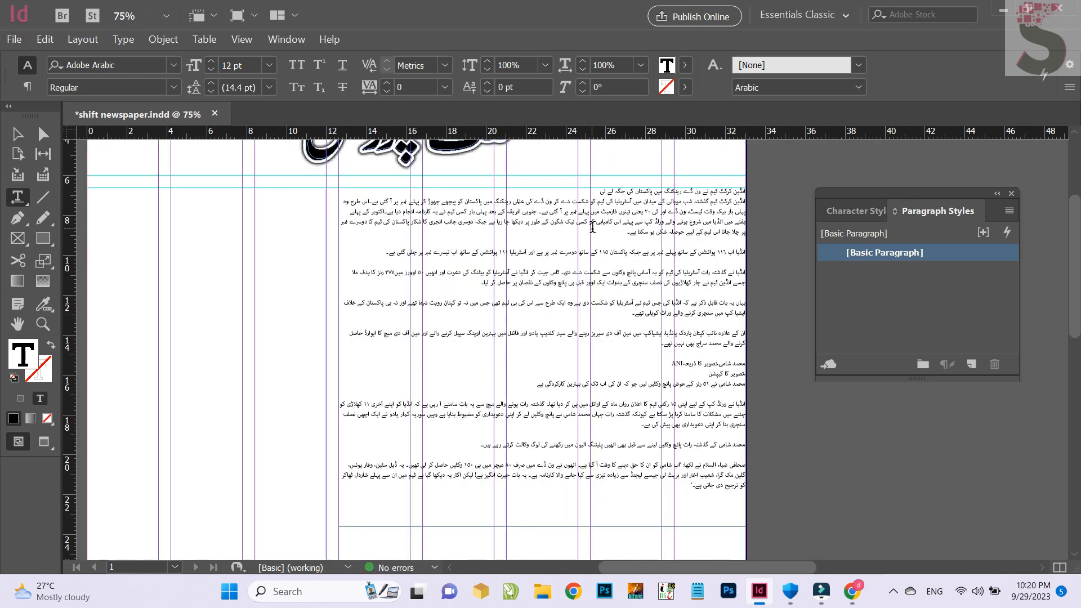
{"action": "left_click", "coordinate": [622, 231]}
{"action": "key", "text": "Delete"}
{"action": "key", "text": "Delete"}
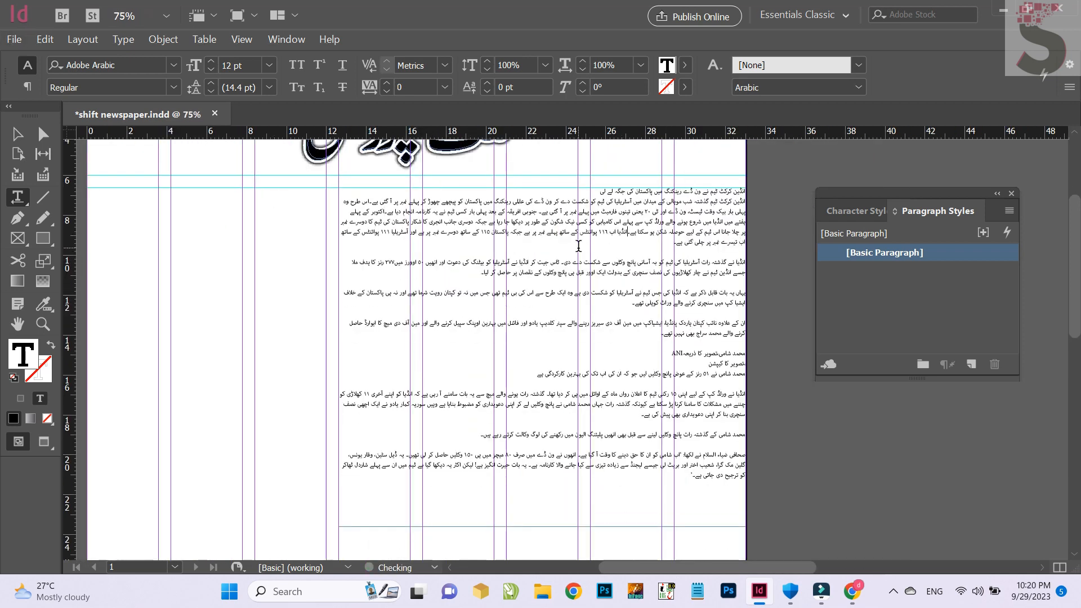
{"action": "key", "text": "Delete"}
{"action": "key", "text": "Delete"}
{"action": "left_click", "coordinate": [397, 251]}
{"action": "key", "text": "Delete"}
{"action": "key", "text": "Delete"}
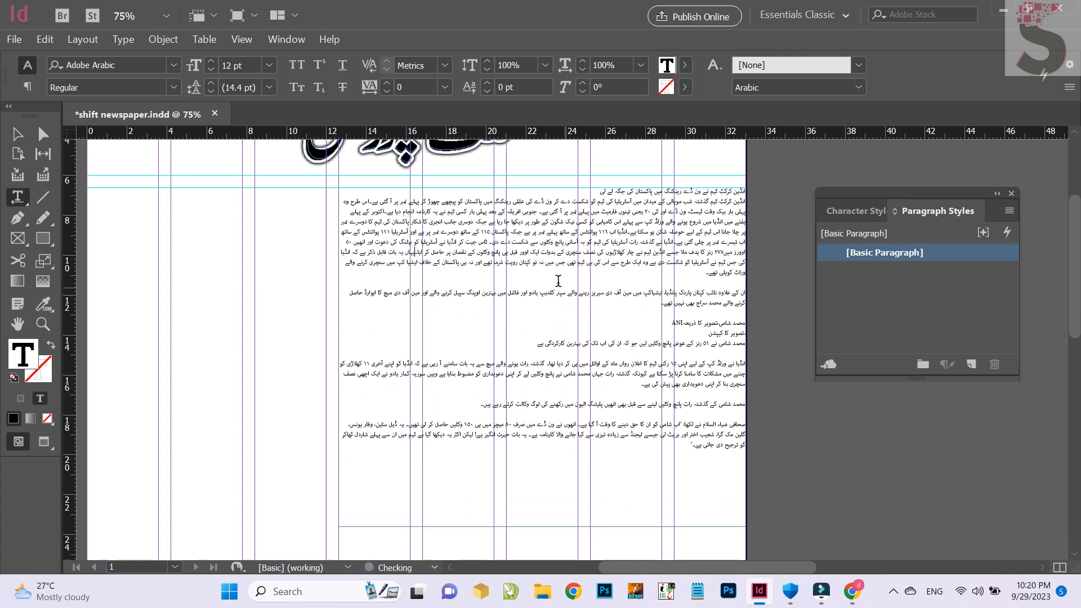
{"action": "left_click", "coordinate": [560, 279]}
{"action": "key", "text": "Delete"}
Delete the photo credit and caption lines, and merge the remaining body paragraphs into one continuous block
{"action": "key", "text": "Delete"}
{"action": "key", "text": "Delete"}
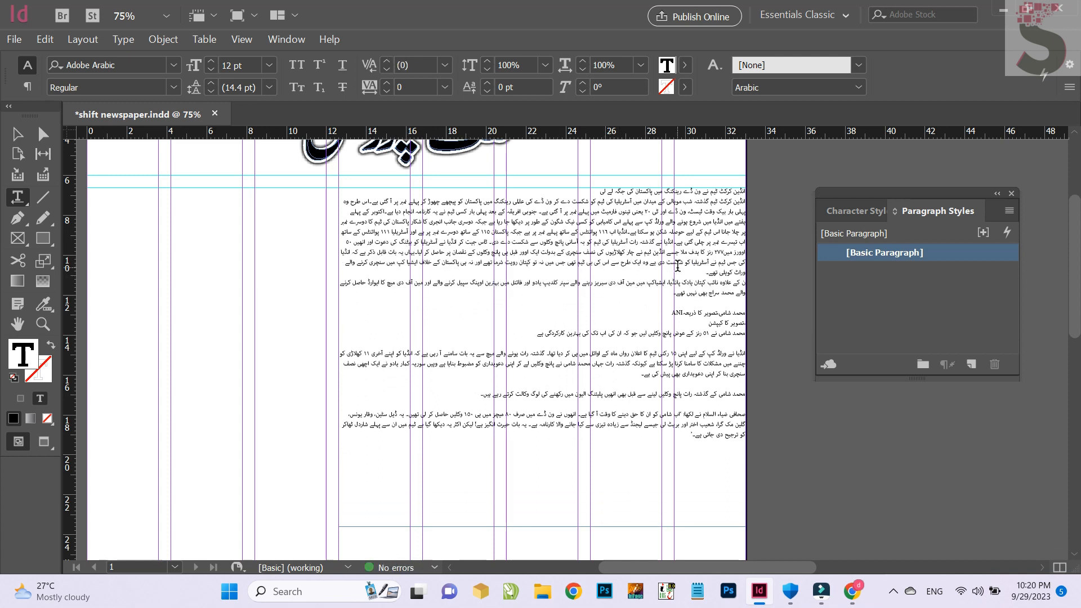
{"action": "left_click_drag", "start_coordinate": [569, 284], "coordinate": [490, 338]}
{"action": "key", "text": "Delete"}
{"action": "left_click", "coordinate": [465, 304]}
{"action": "key", "text": "Delete"}
{"action": "key", "text": "Delete"}
{"action": "left_click", "coordinate": [482, 312]}
{"action": "key", "text": "Delete"}
{"action": "key", "text": "Delete"}
Select all the article text and set its text frame to 3 columns
{"action": "key", "text": "ctrl+a"}
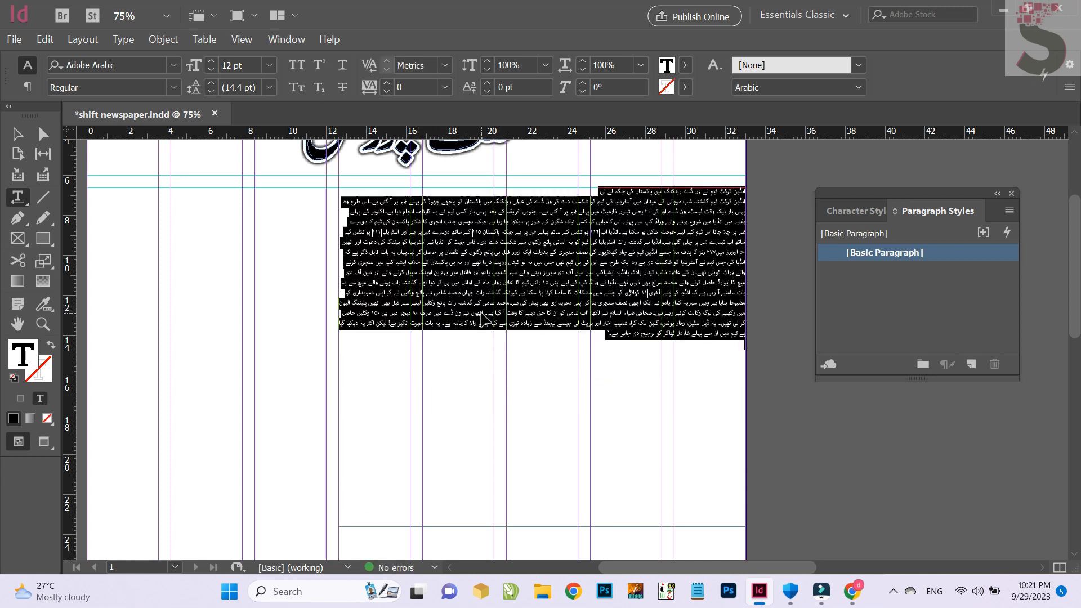
{"action": "key", "text": "ctrl+b"}
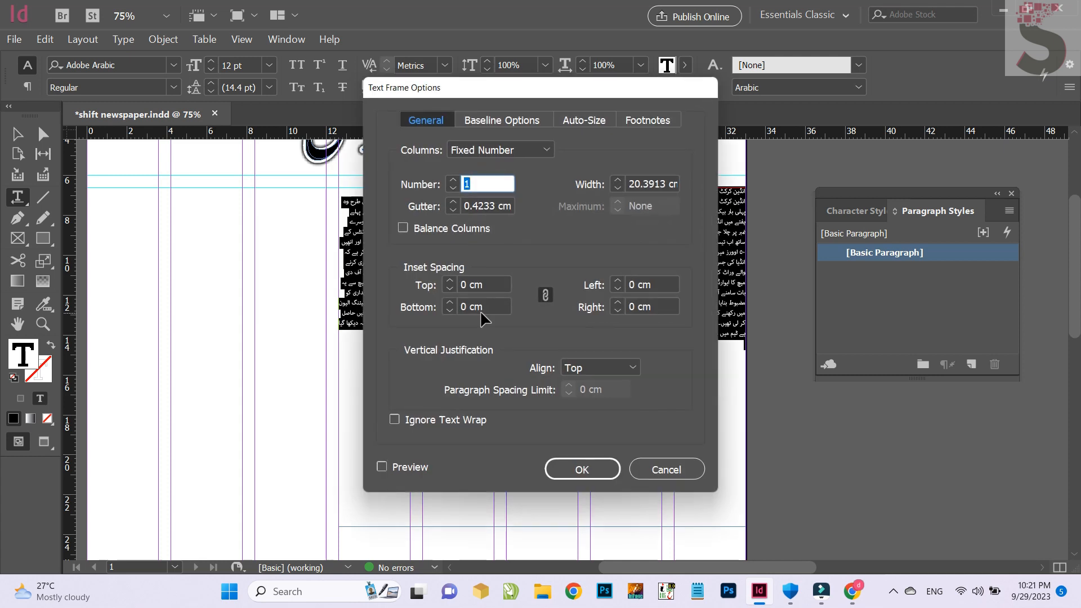
{"action": "left_click", "coordinate": [643, 461]}
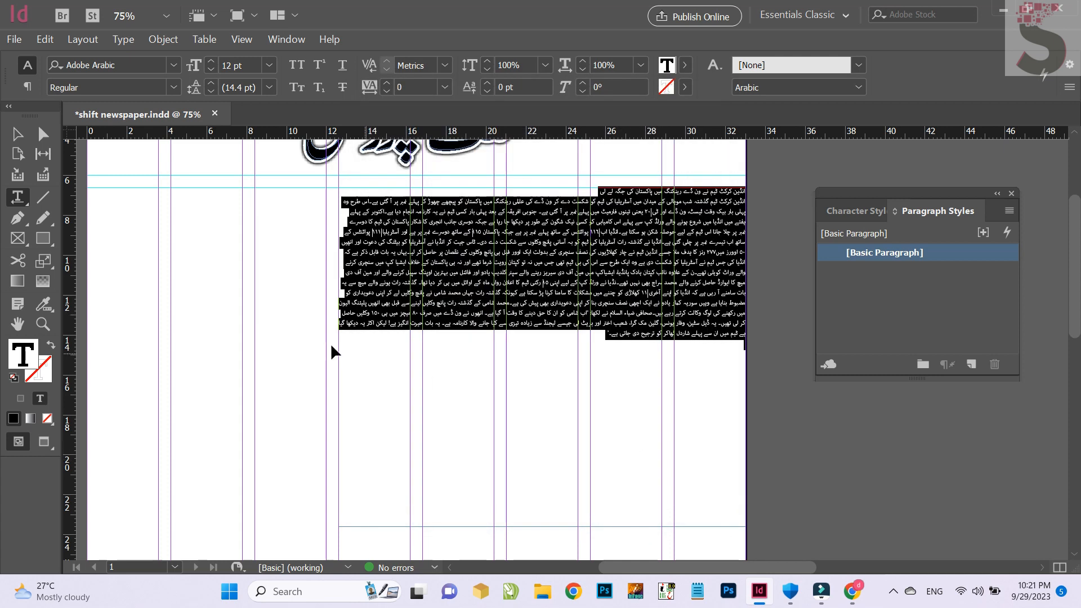
{"action": "key", "text": "ctrl+b"}
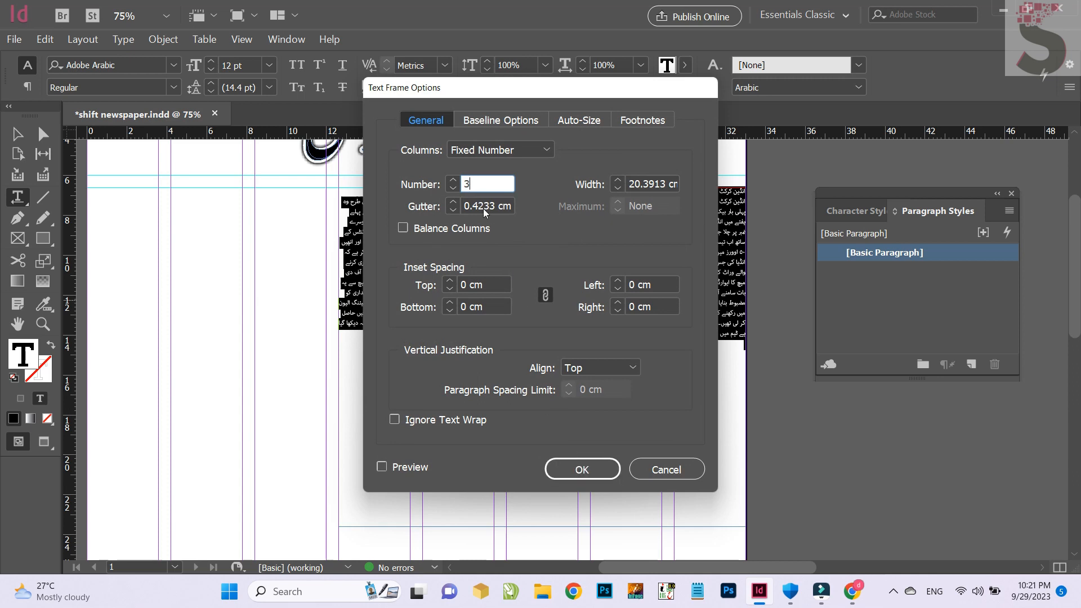
{"action": "left_click", "coordinate": [587, 464]}
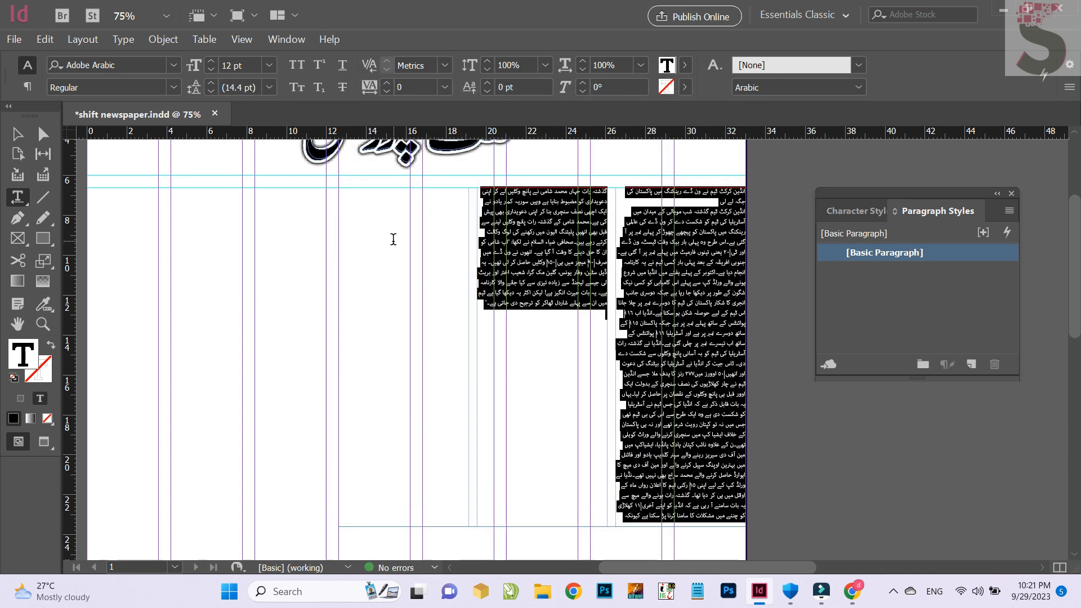
Justify the selected article text with the last line aligned right and set its leading to 16 pt
{"action": "left_click", "coordinate": [25, 87]}
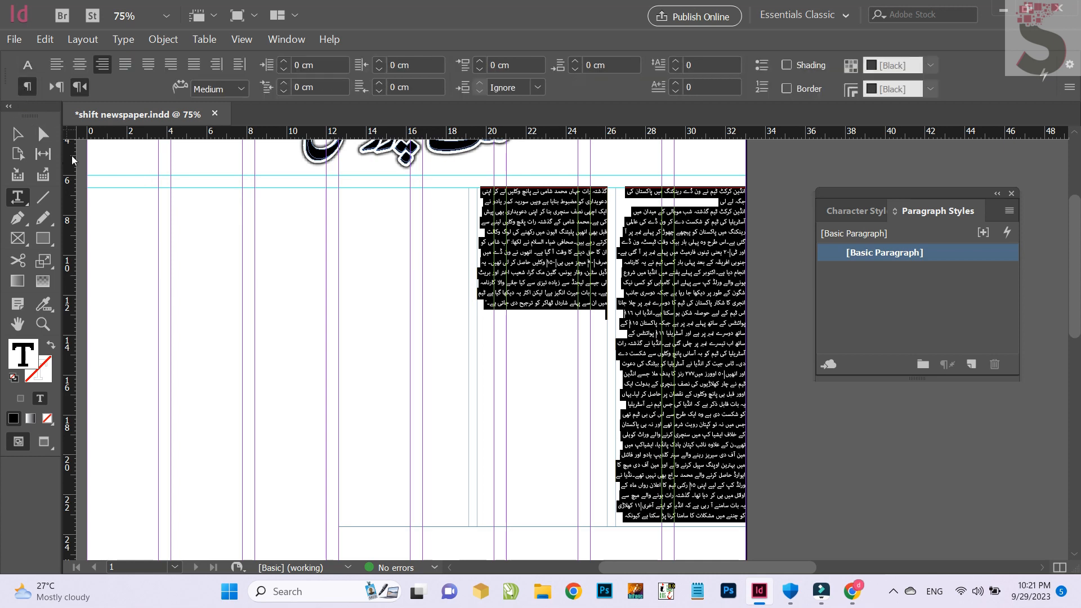
{"action": "left_click", "coordinate": [171, 65]}
{"action": "left_click", "coordinate": [26, 65]}
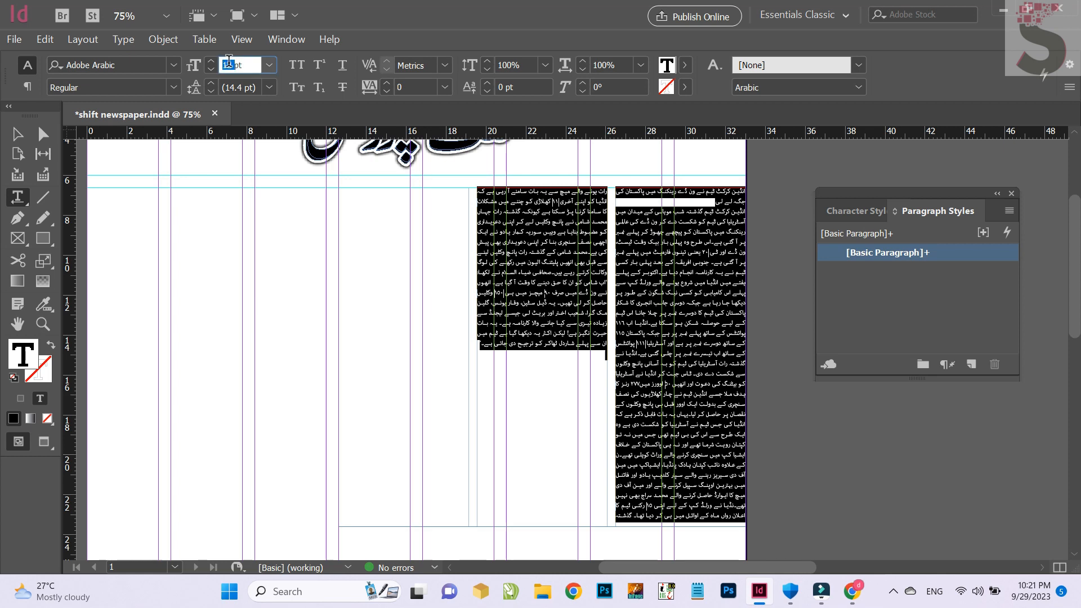
{"action": "double_click", "coordinate": [229, 85]}
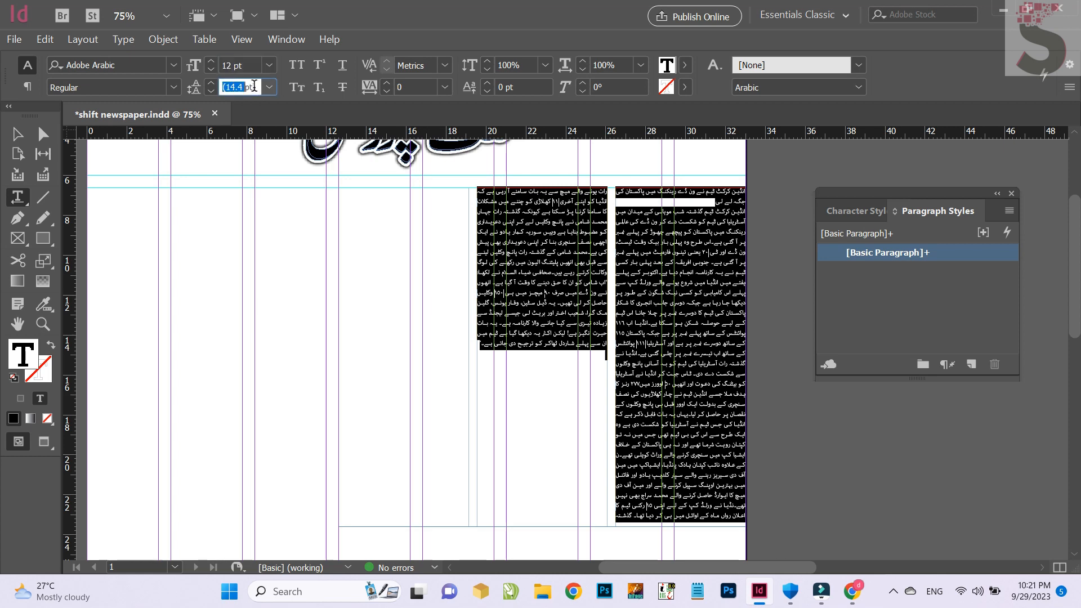
{"action": "type", "text": "16"}
{"action": "key", "text": "Return"}
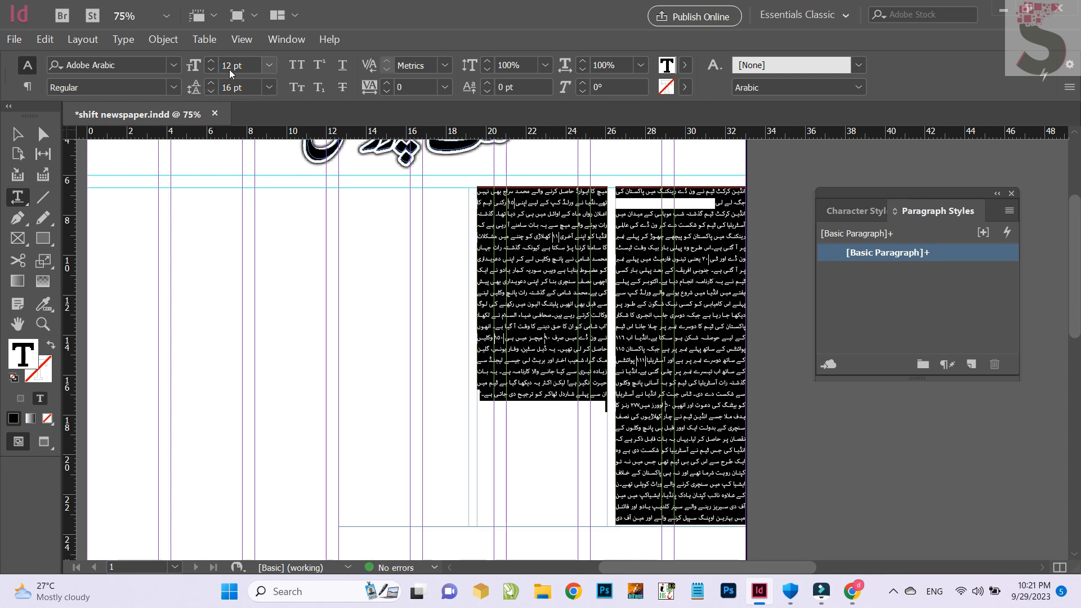
Change the font of the selected article text to Mubeen Noori Nastaliq
{"action": "left_click", "coordinate": [96, 66]}
{"action": "type", "text": "mub"}
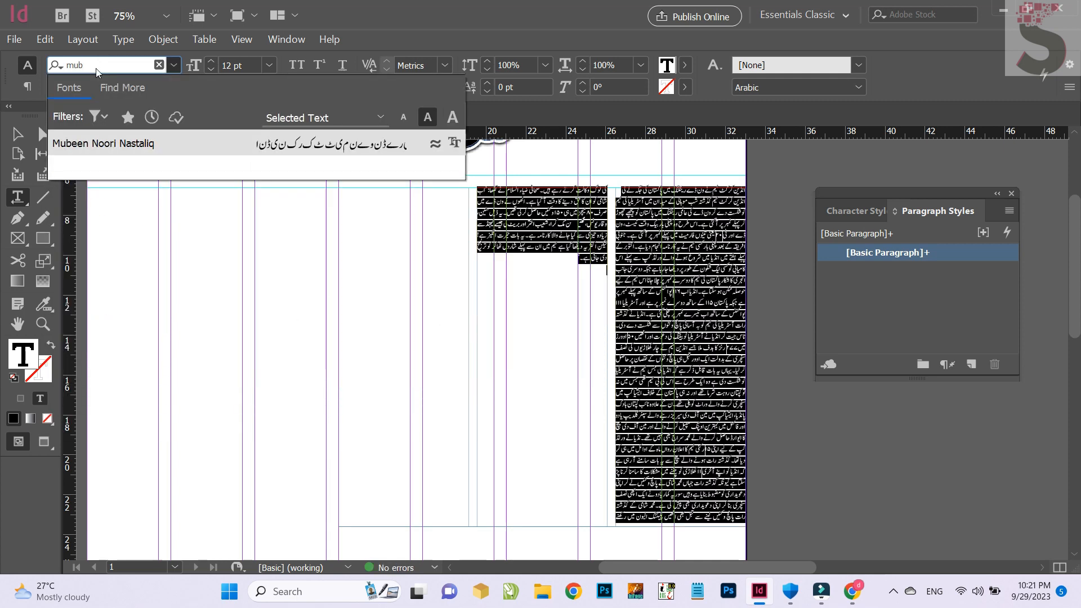
{"action": "left_click", "coordinate": [225, 147]}
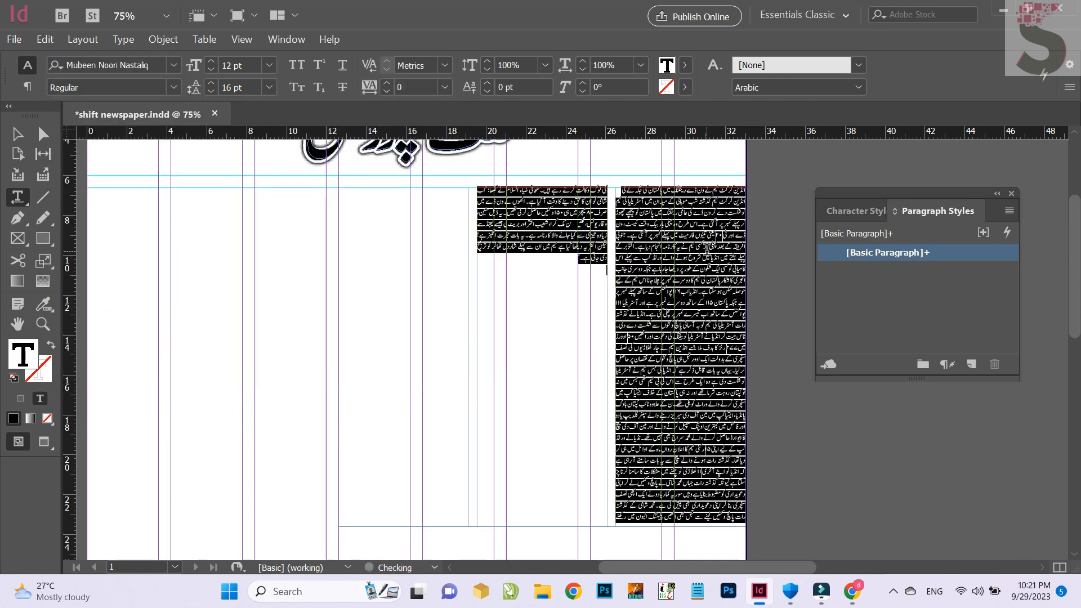
Select the headline paragraph at the start of the article and enlarge it to 28 pt
{"action": "left_click", "coordinate": [708, 248]}
{"action": "triple_click", "coordinate": [634, 188]}
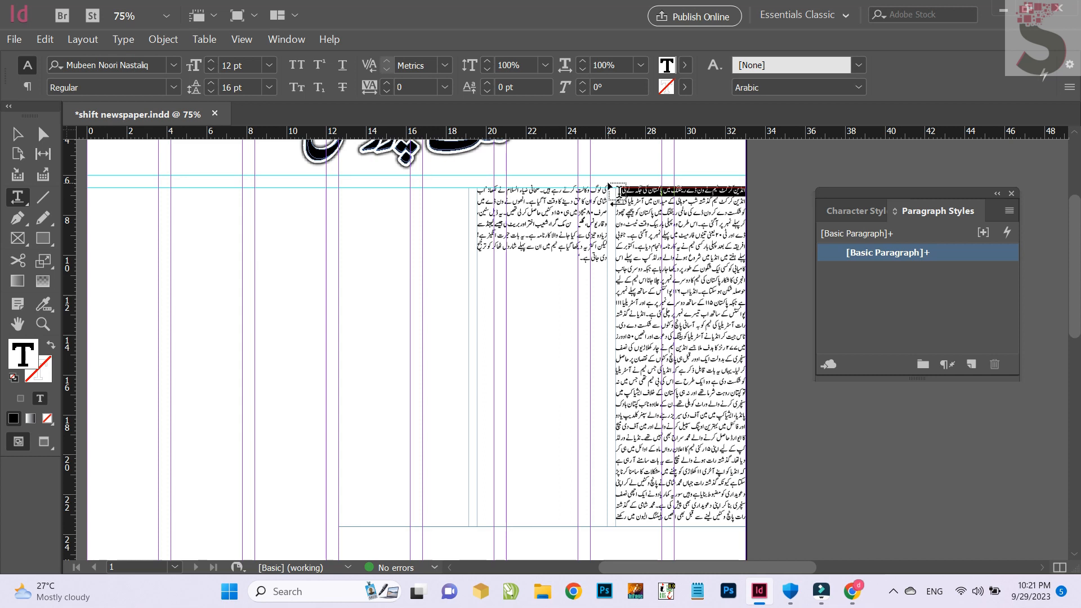
{"action": "key", "text": "ctrl+shift+period"}
{"action": "key", "text": "ctrl+shift+period"}
{"action": "key", "text": "ctrl+shift+period"}
{"action": "key", "text": "ctrl+shift+period"}
{"action": "key", "text": "ctrl+shift+period"}
{"action": "key", "text": "ctrl+shift+period"}
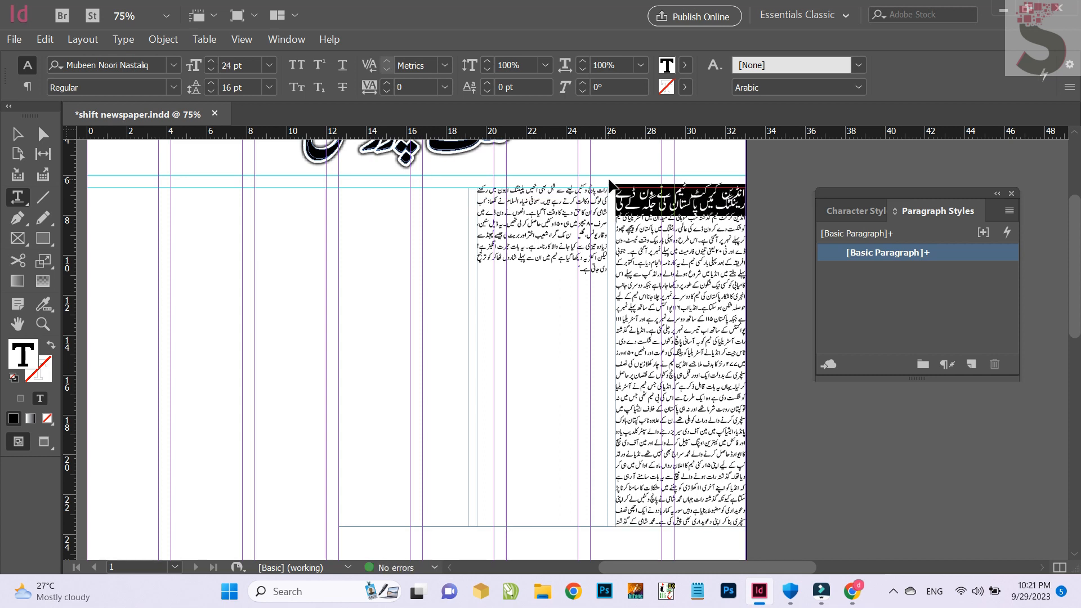
{"action": "key", "text": "ctrl+shift+period"}
{"action": "key", "text": "ctrl+shift+period"}
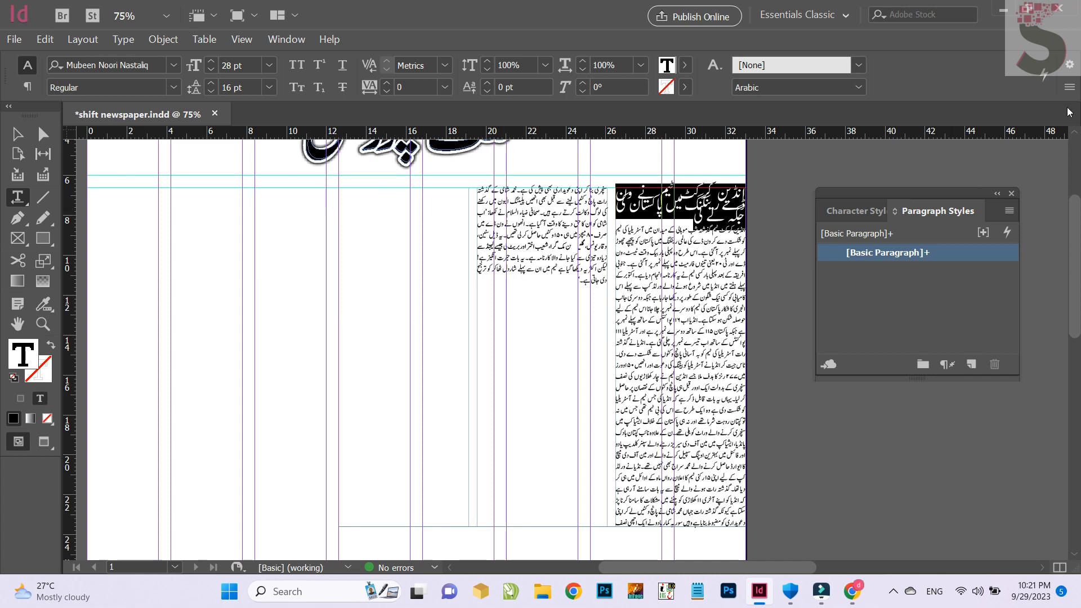
{"action": "left_click", "coordinate": [1069, 87]}
{"action": "mouse_move", "coordinate": [1066, 90]}
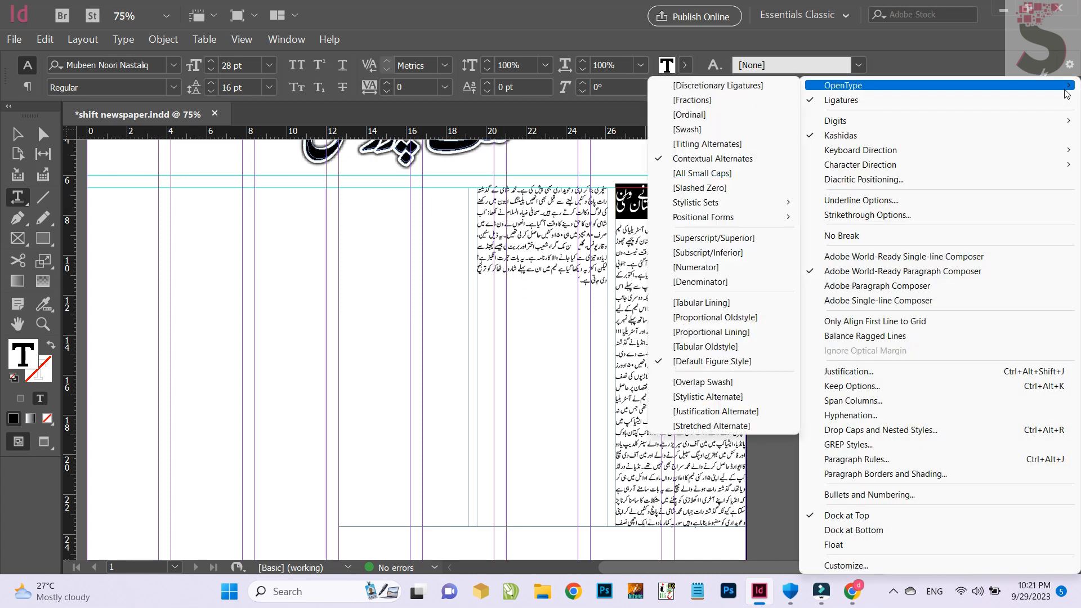
{"action": "left_click", "coordinate": [940, 59]}
{"action": "left_click", "coordinate": [1069, 64]}
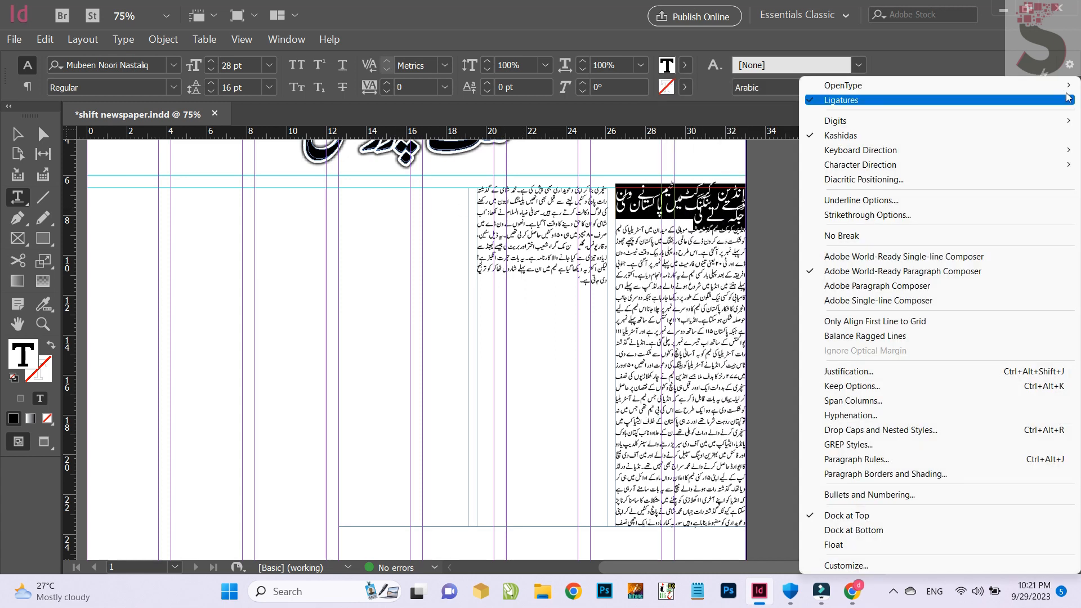
{"action": "left_click", "coordinate": [867, 401]}
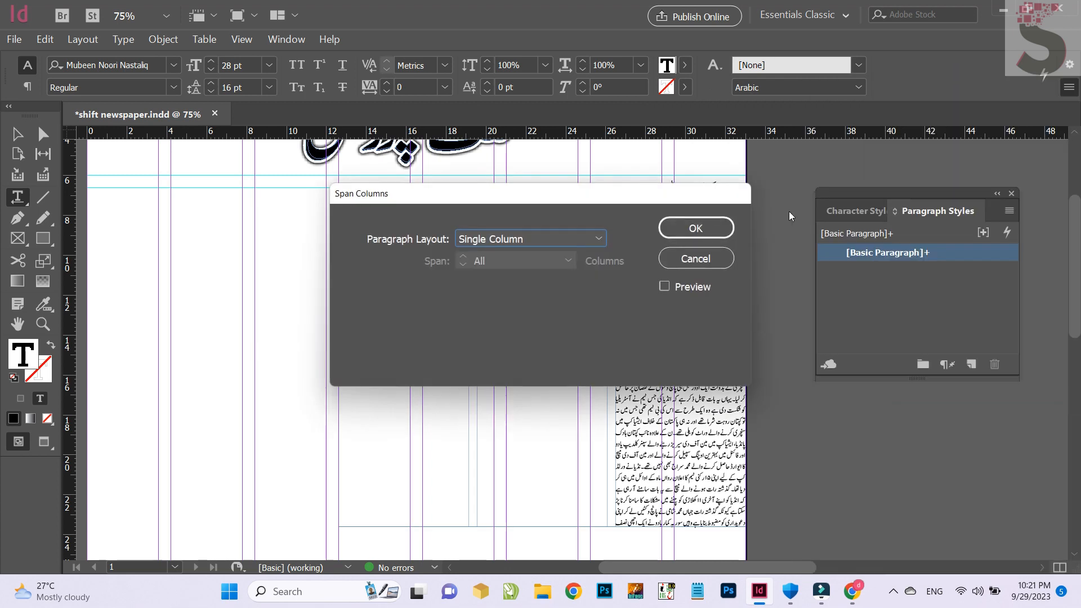
{"action": "left_click", "coordinate": [711, 263]}
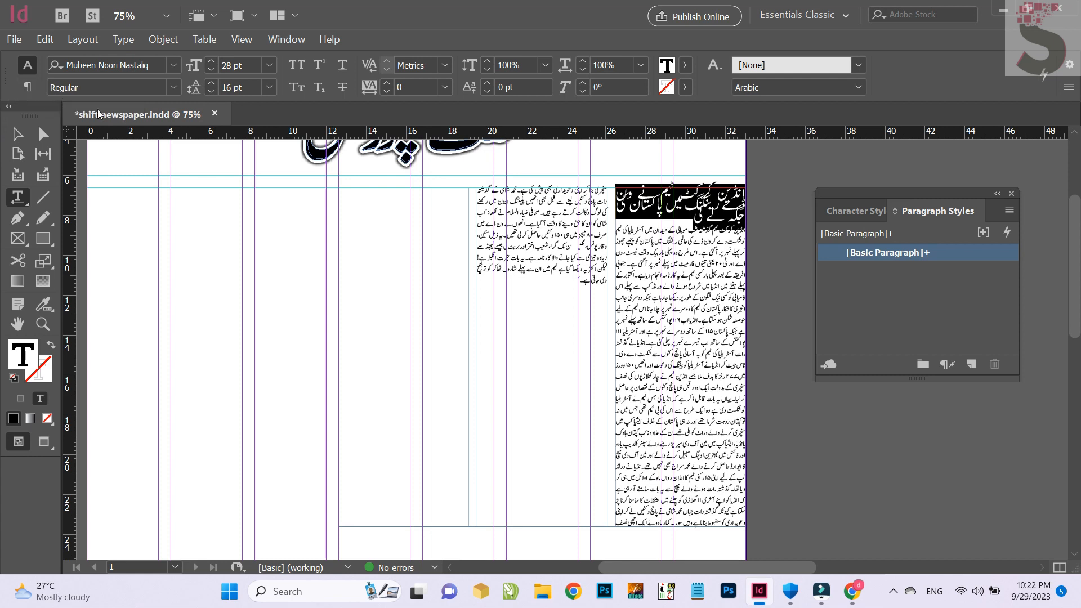
Set the selected headline's paragraph layout to Span Columns across all columns of the text frame
{"action": "left_click", "coordinate": [25, 86]}
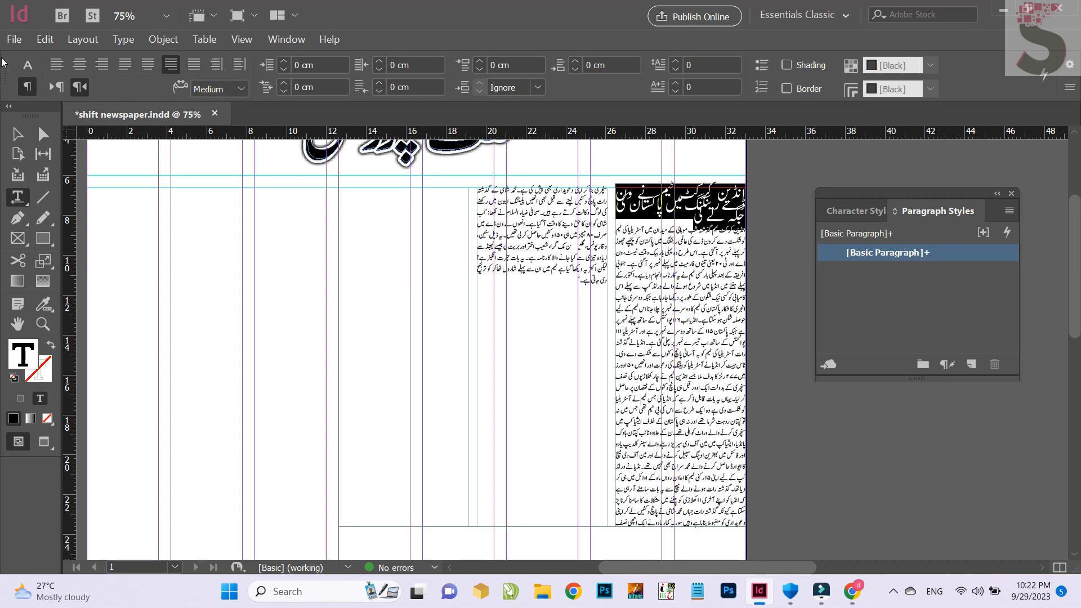
{"action": "left_click", "coordinate": [27, 66]}
{"action": "left_click", "coordinate": [1069, 86]}
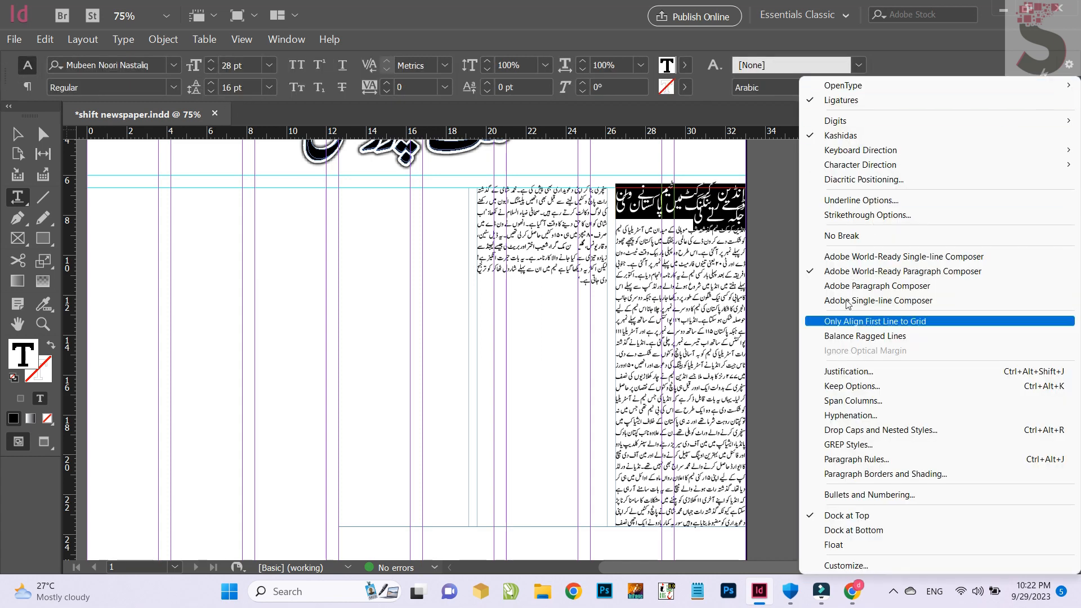
{"action": "left_click", "coordinate": [853, 401]}
{"action": "left_click", "coordinate": [506, 238]}
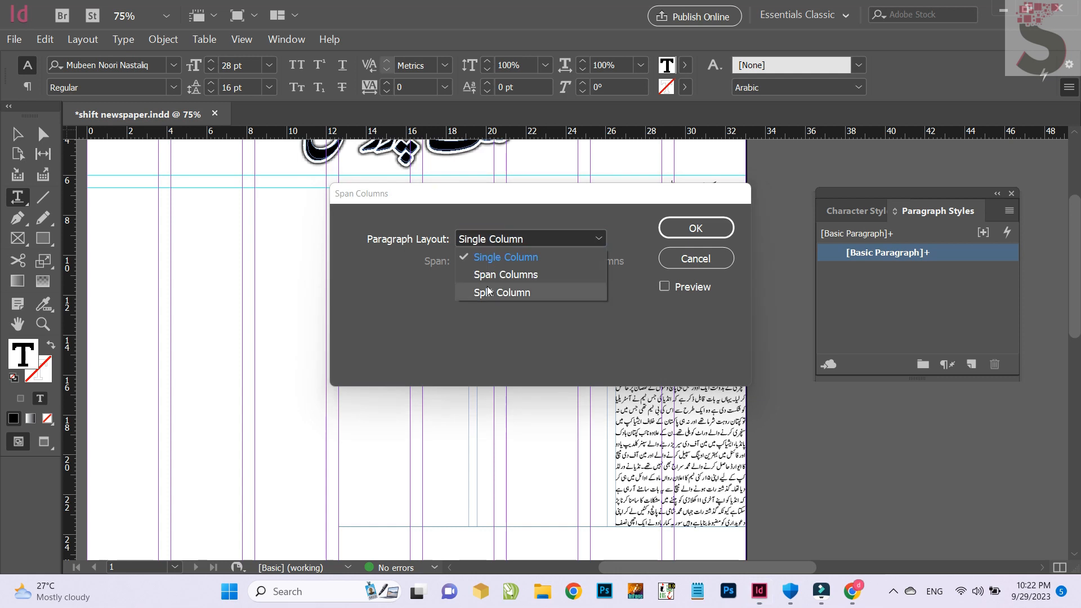
{"action": "left_click", "coordinate": [505, 274]}
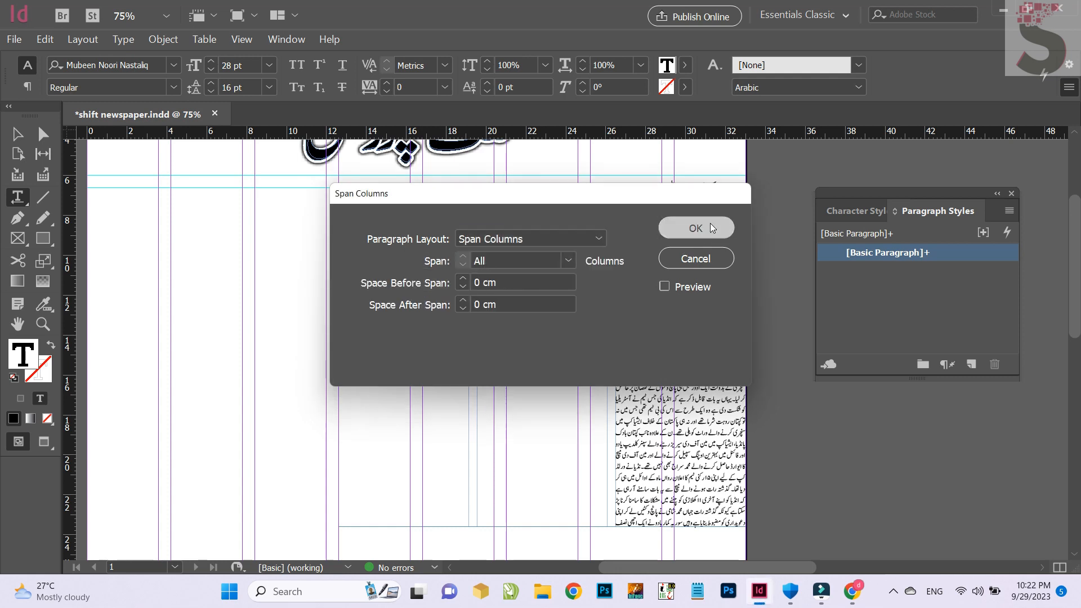
{"action": "left_click", "coordinate": [708, 225]}
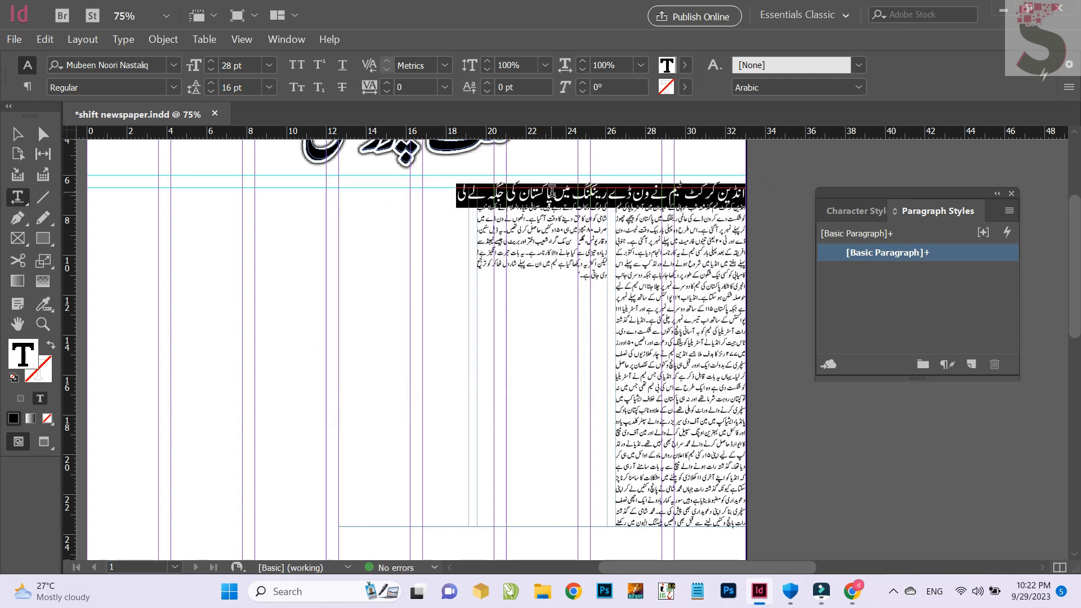
Enlarge the selected headline to 34 pt and tighten its tracking to -20
{"action": "key", "text": "ctrl+shift+period"}
{"action": "key", "text": "ctrl+shift+period"}
Center the headline and enlarge it to 40 pt
{"action": "key", "text": "ctrl+shift+period"}
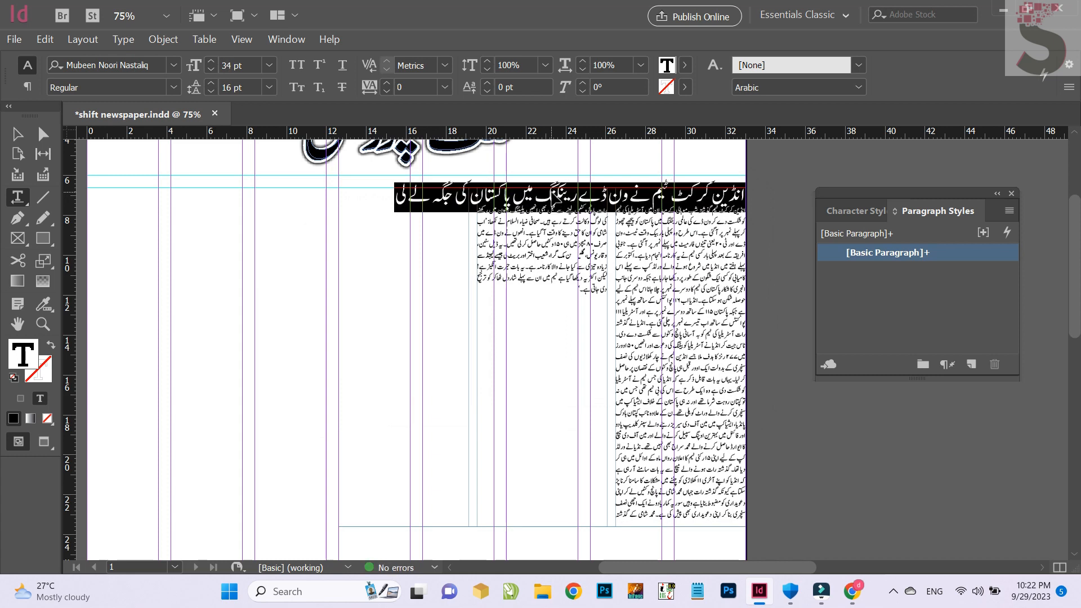
{"action": "key", "text": "alt+Left"}
{"action": "key", "text": "ctrl+shift+period"}
{"action": "key", "text": "ctrl+shift+period"}
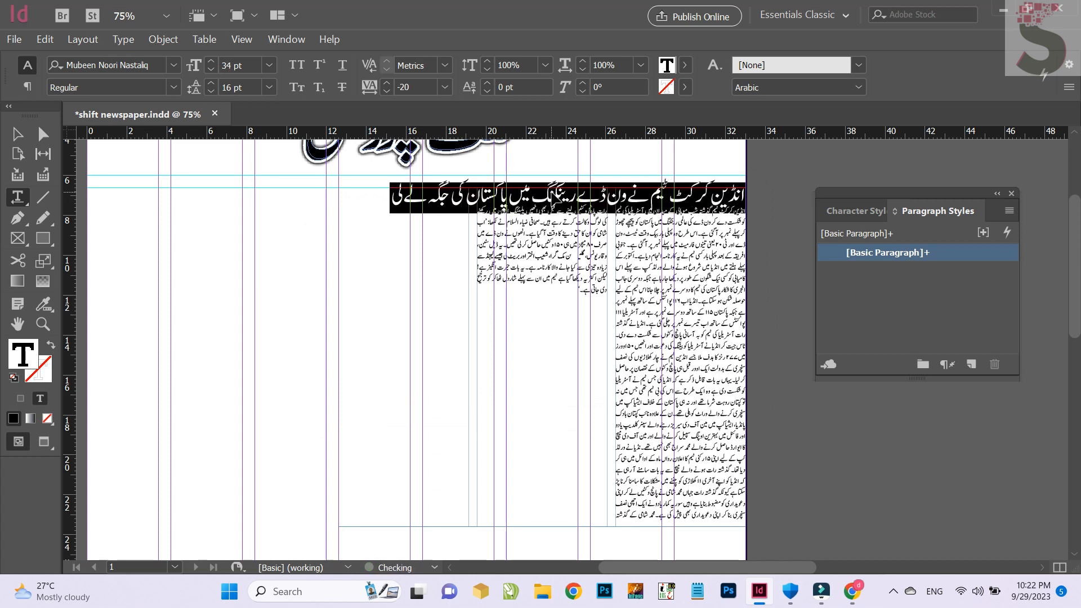
{"action": "key", "text": "ctrl+shift+c"}
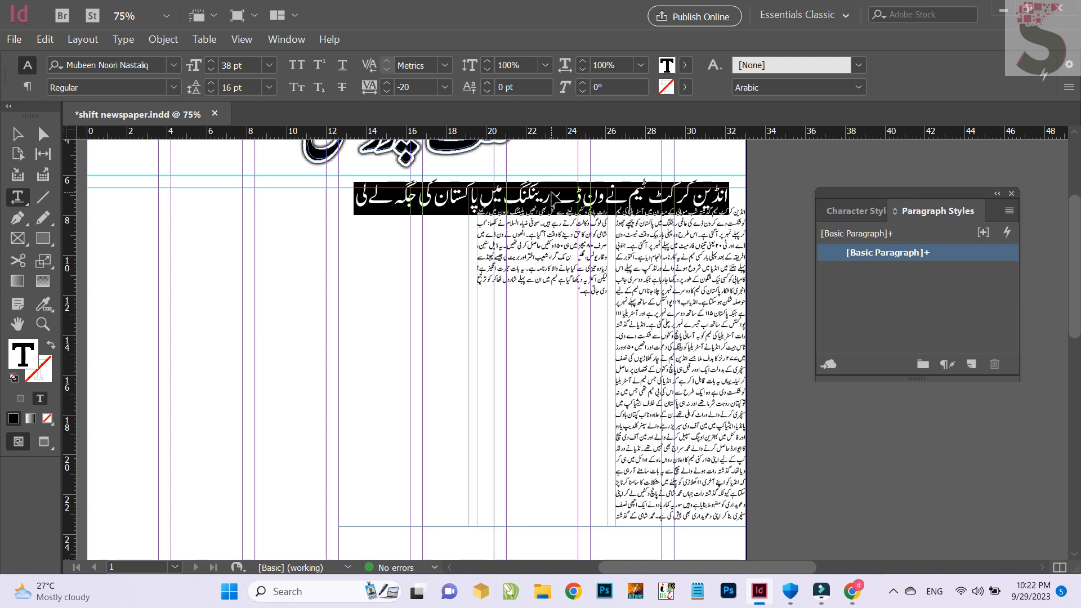
{"action": "key", "text": "ctrl+shift+period"}
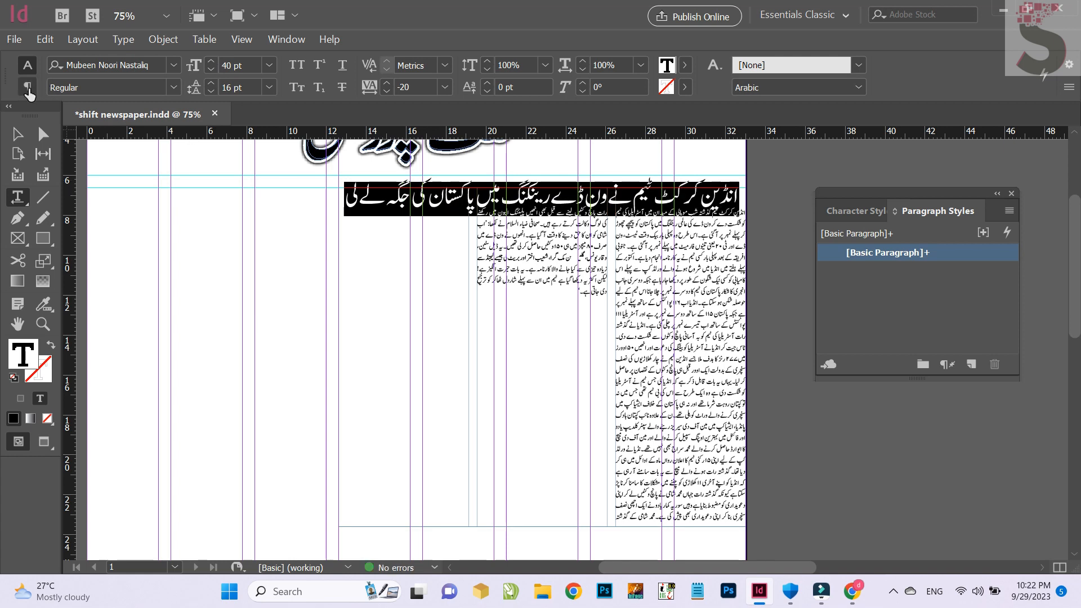
Set the space after the headline paragraph to 1 cm
{"action": "left_click", "coordinate": [28, 88]}
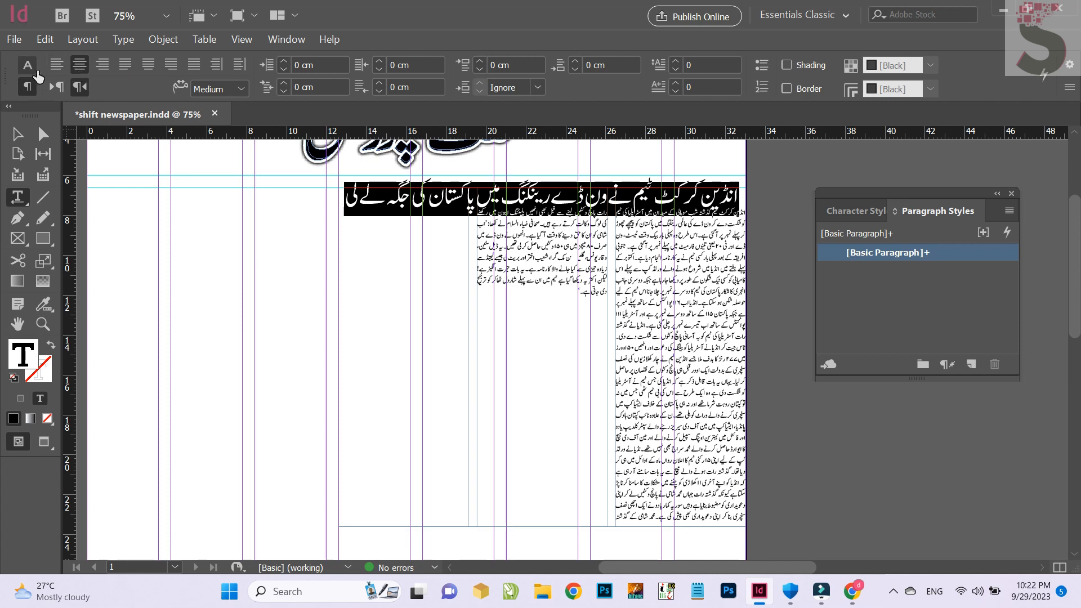
{"action": "left_click", "coordinate": [29, 66]}
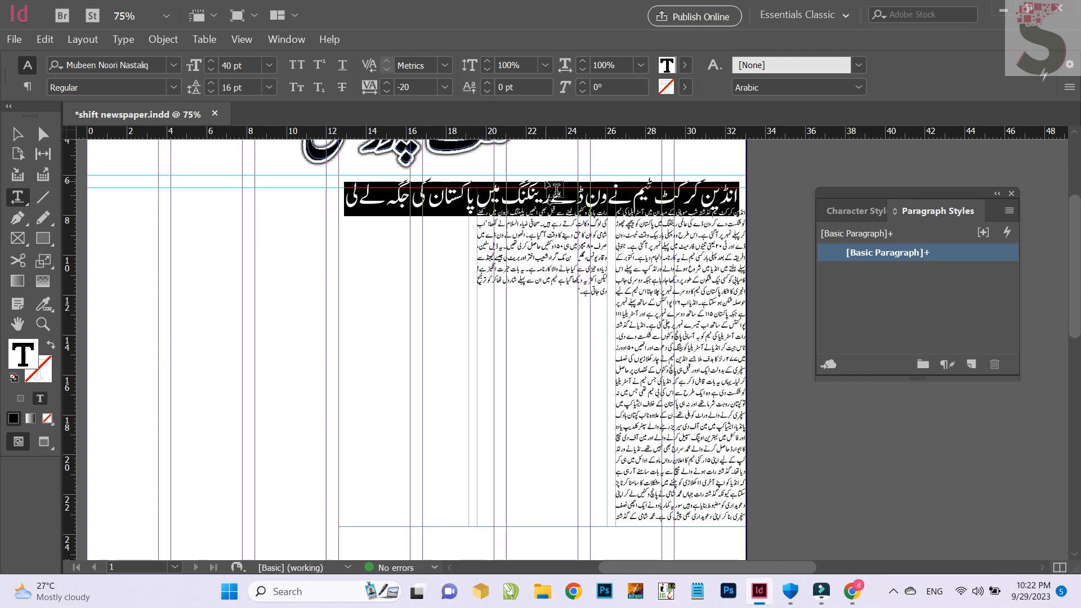
{"action": "key", "text": "ctrl+alt+t"}
{"action": "left_click_drag", "start_coordinate": [438, 184], "coordinate": [265, 192]}
{"action": "left_click", "coordinate": [300, 314]}
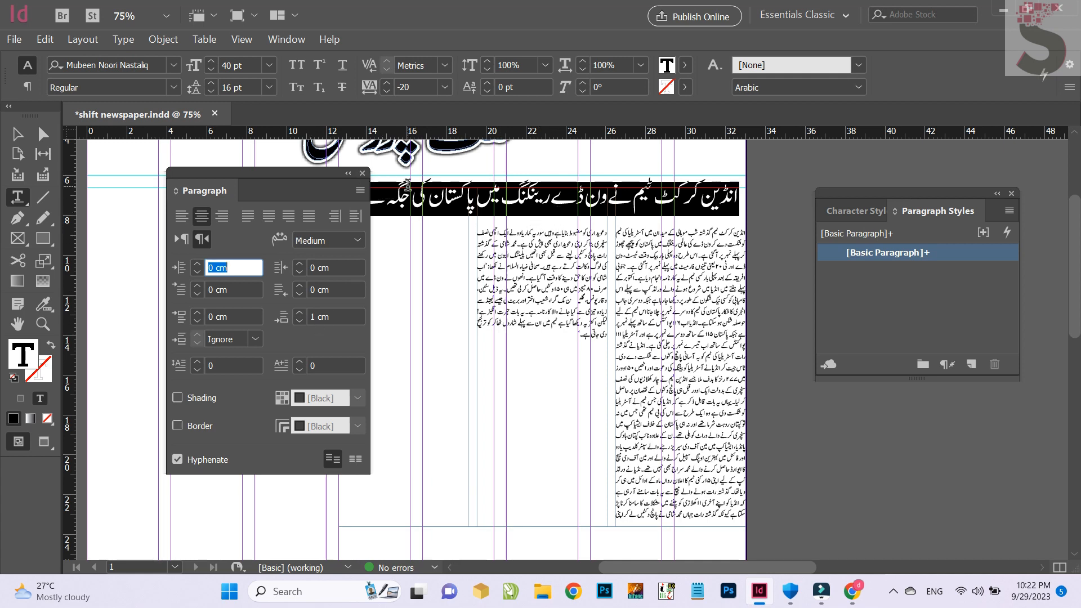
Move the article's text frame slightly down to Y 6.95 cm and save the document
{"action": "left_click", "coordinate": [362, 174]}
{"action": "key", "text": "Escape"}
{"action": "left_click_drag", "start_coordinate": [542, 187], "coordinate": [528, 207]}
{"action": "key", "text": "Down"}
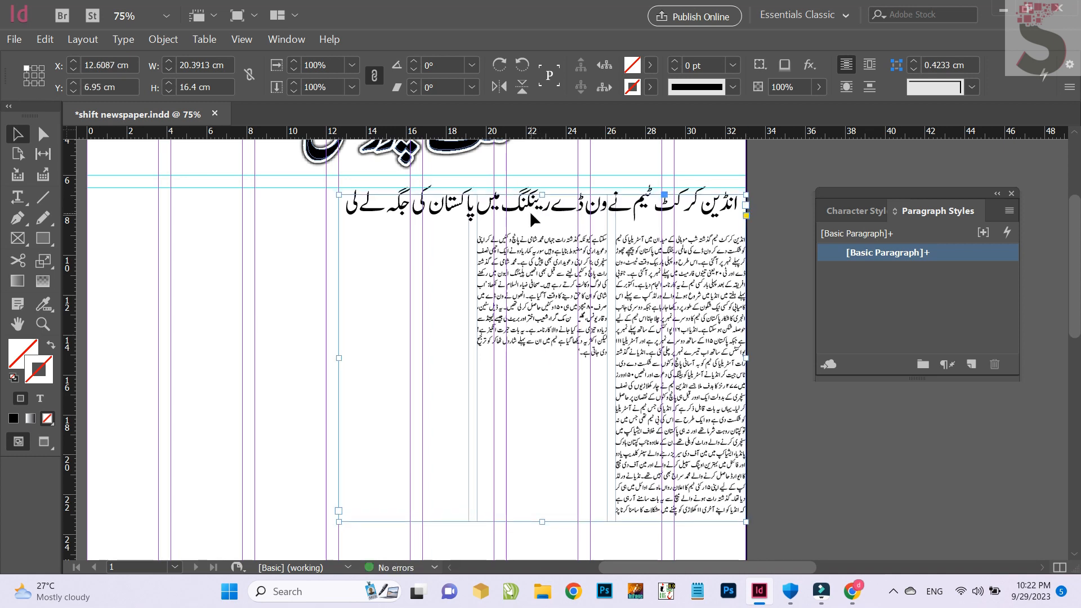
{"action": "key", "text": "ctrl+s"}
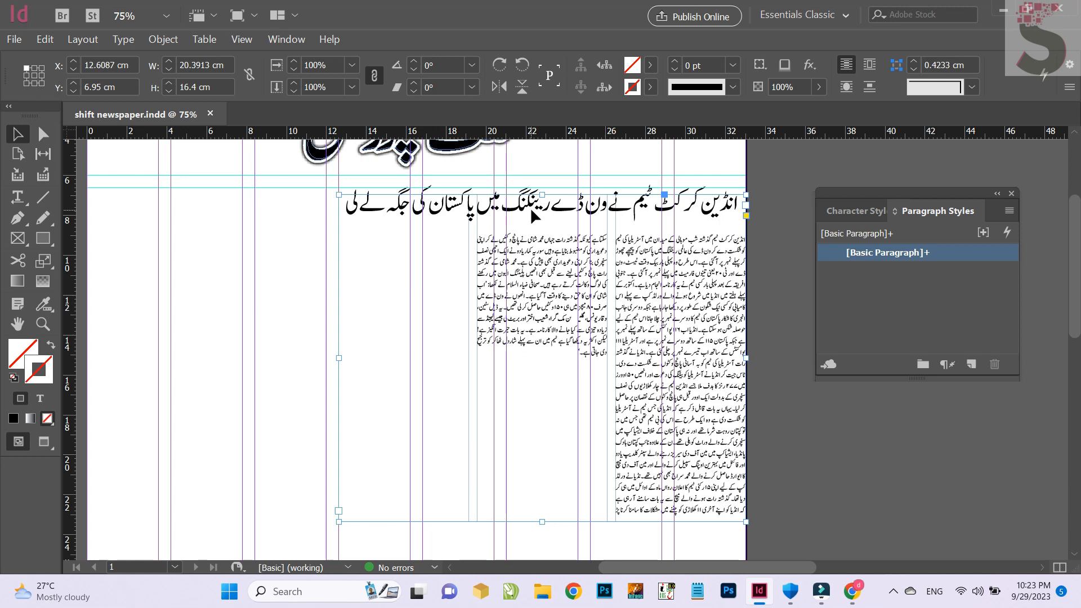
Create a new paragraph style from the headline's formatting and name it Lead
{"action": "triple_click", "coordinate": [530, 207]}
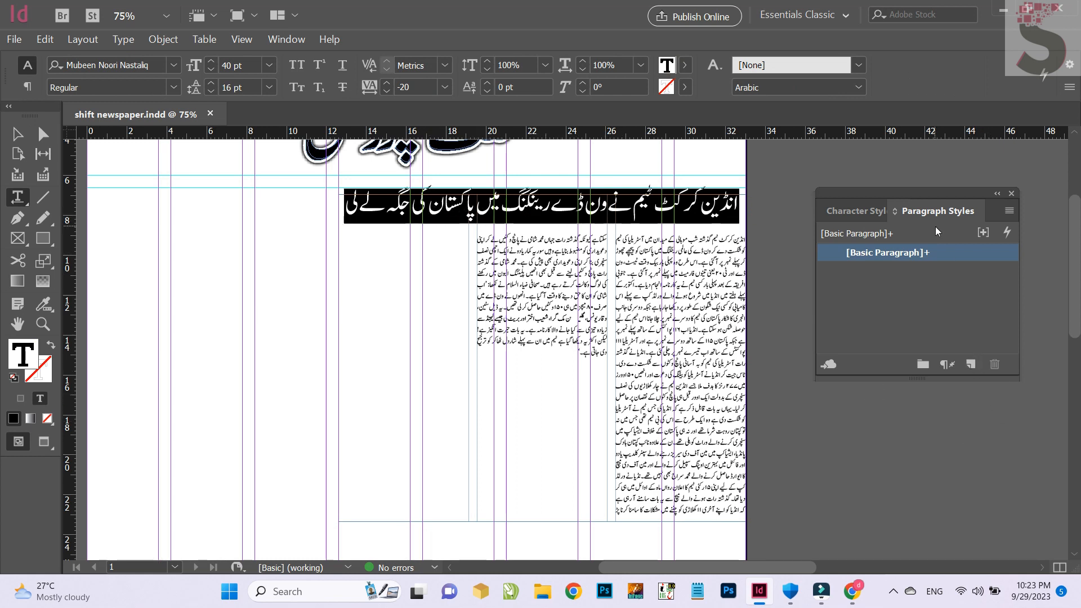
{"action": "left_click", "coordinate": [970, 364]}
{"action": "left_click", "coordinate": [834, 272]}
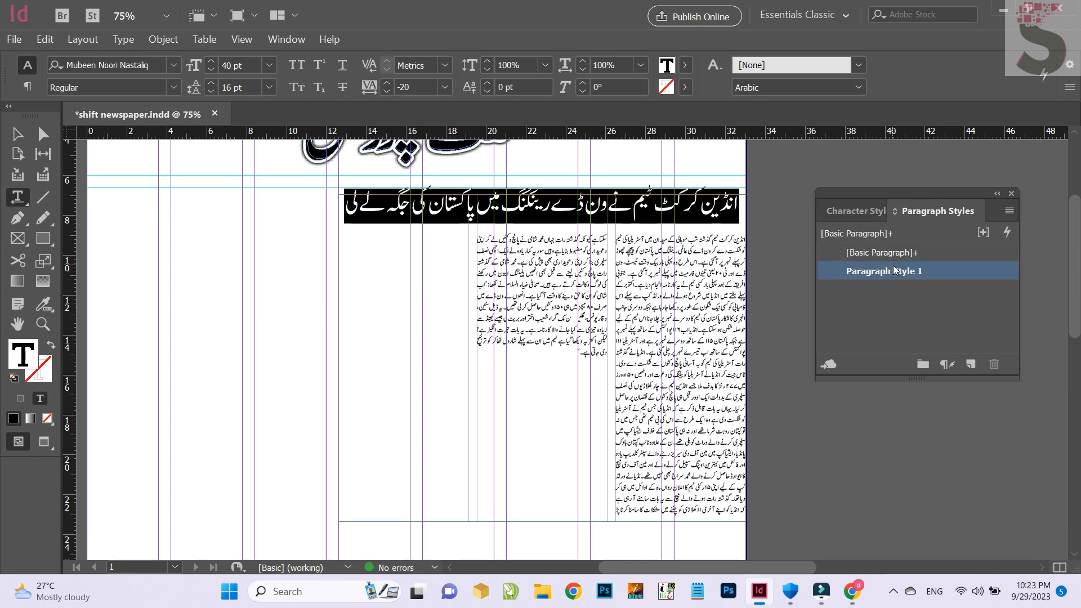
{"action": "double_click", "coordinate": [833, 270]}
{"action": "left_click", "coordinate": [650, 28]}
{"action": "left_click_drag", "start_coordinate": [650, 28], "coordinate": [462, 33]}
{"action": "type", "text": "Lead"}
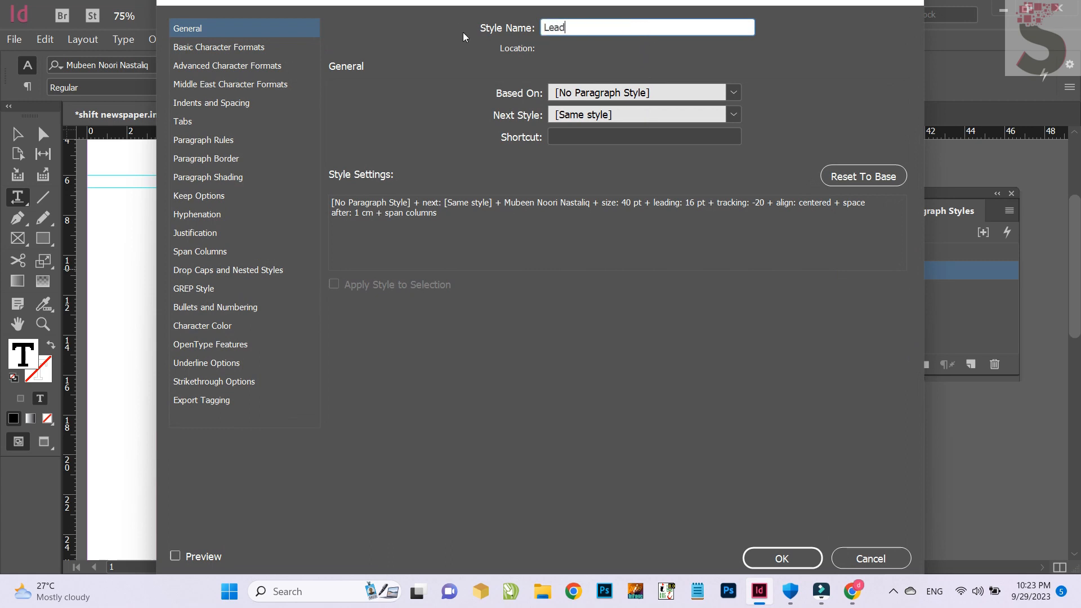
Base the Lead style on [Basic Paragraph] and assign it the shortcut Ctrl+Num 1
{"action": "left_click", "coordinate": [645, 91]}
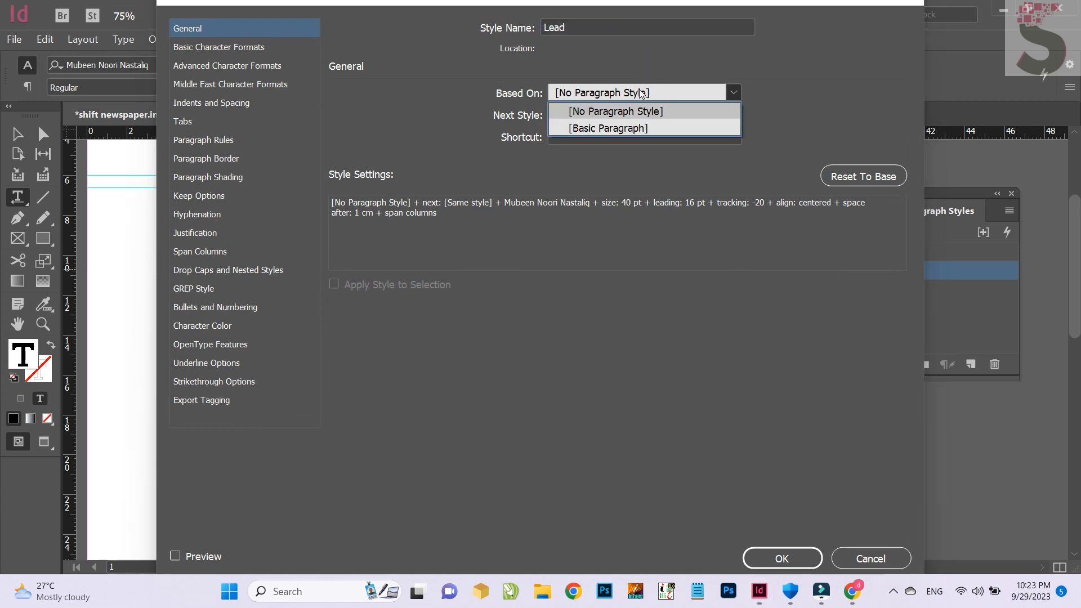
{"action": "left_click", "coordinate": [620, 129]}
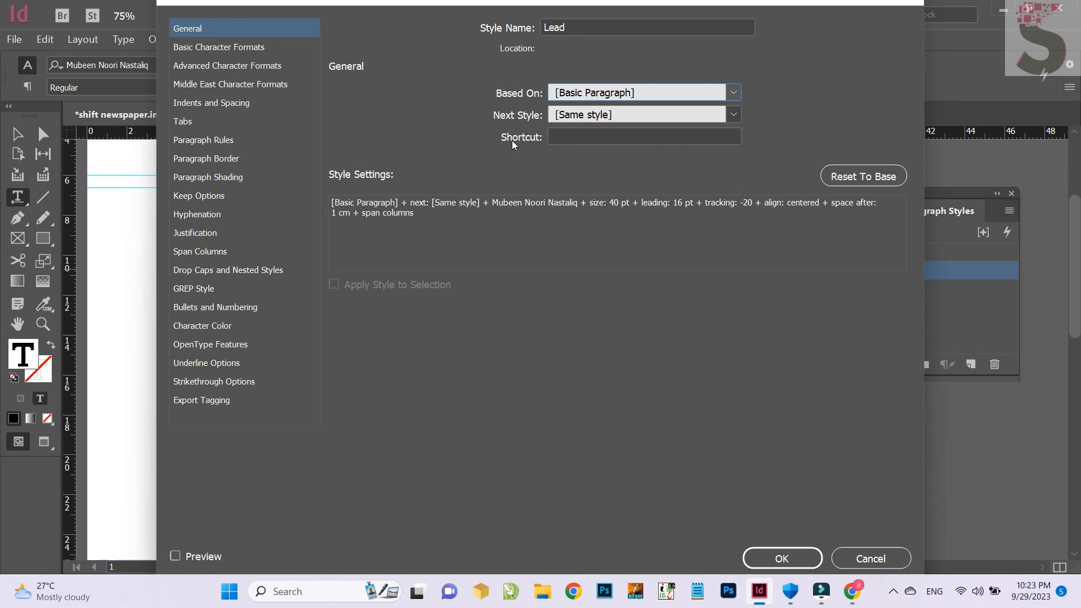
{"action": "left_click", "coordinate": [575, 136]}
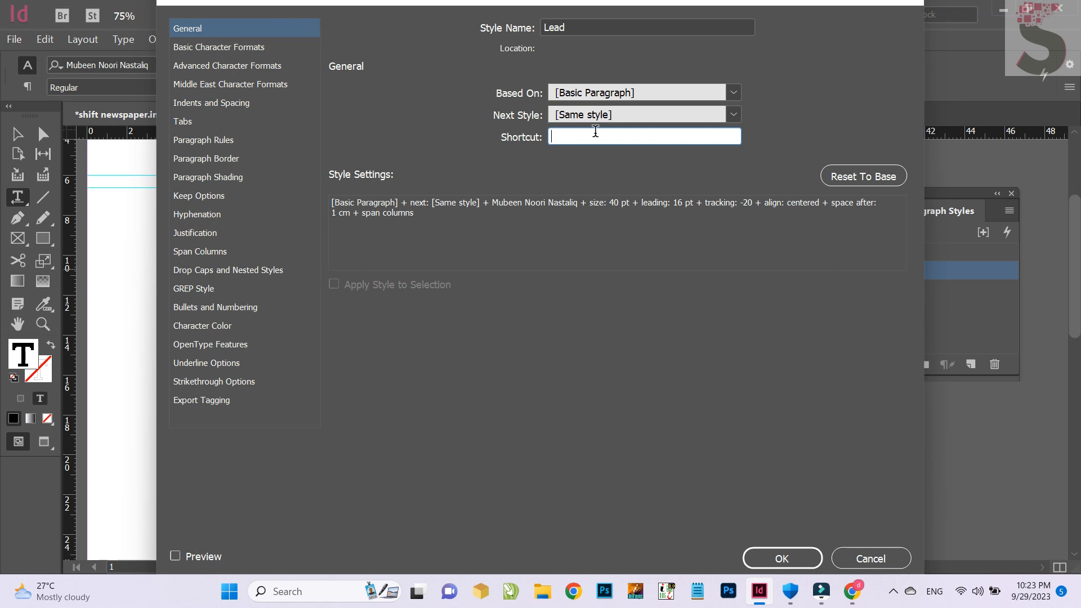
{"action": "key", "text": "ctrl+KP_1"}
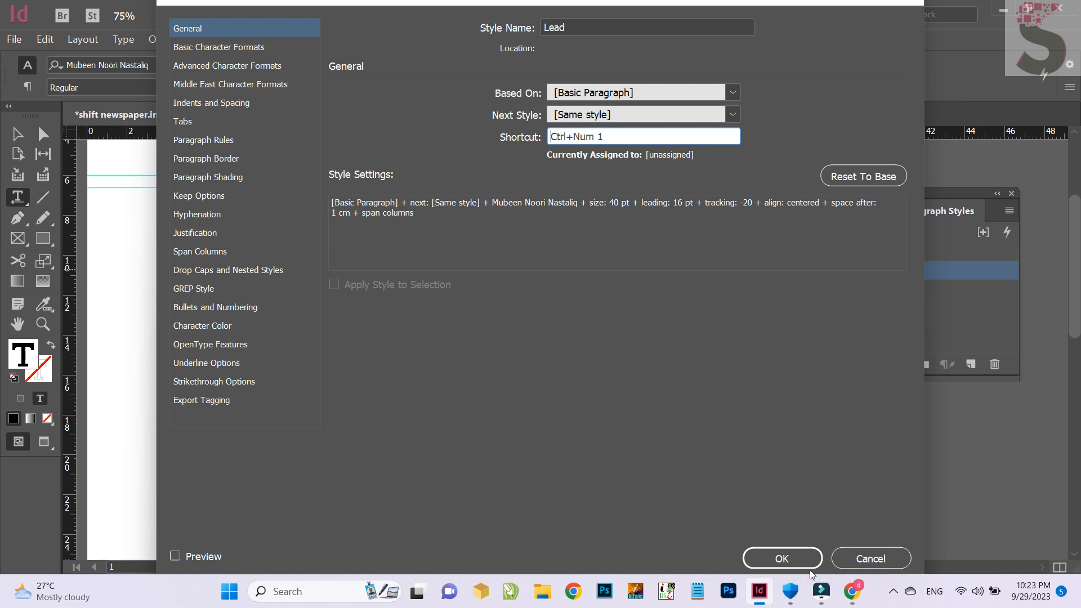
{"action": "left_click", "coordinate": [795, 559]}
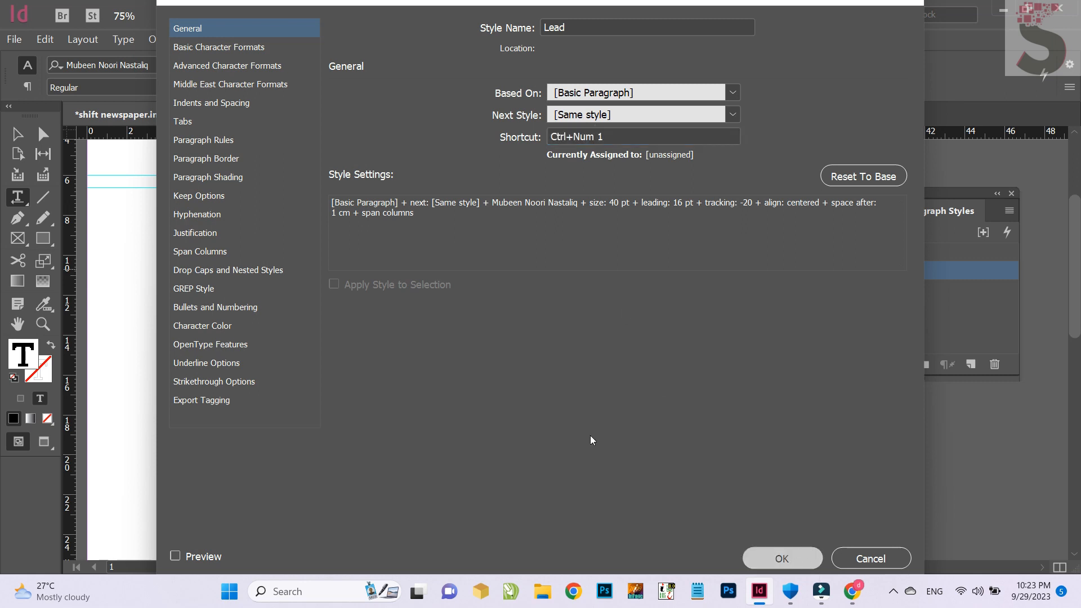
Create a new paragraph style from the article's body text below the headline and name it Body
{"action": "triple_click", "coordinate": [568, 276]}
{"action": "key", "text": "ctrl+a"}
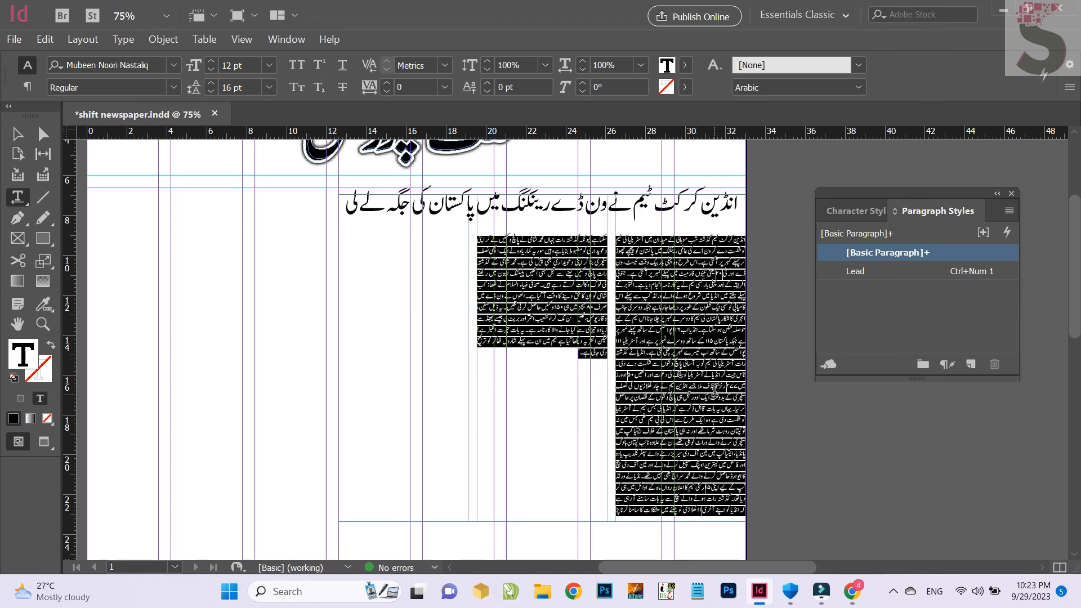
{"action": "left_click", "coordinate": [970, 364]}
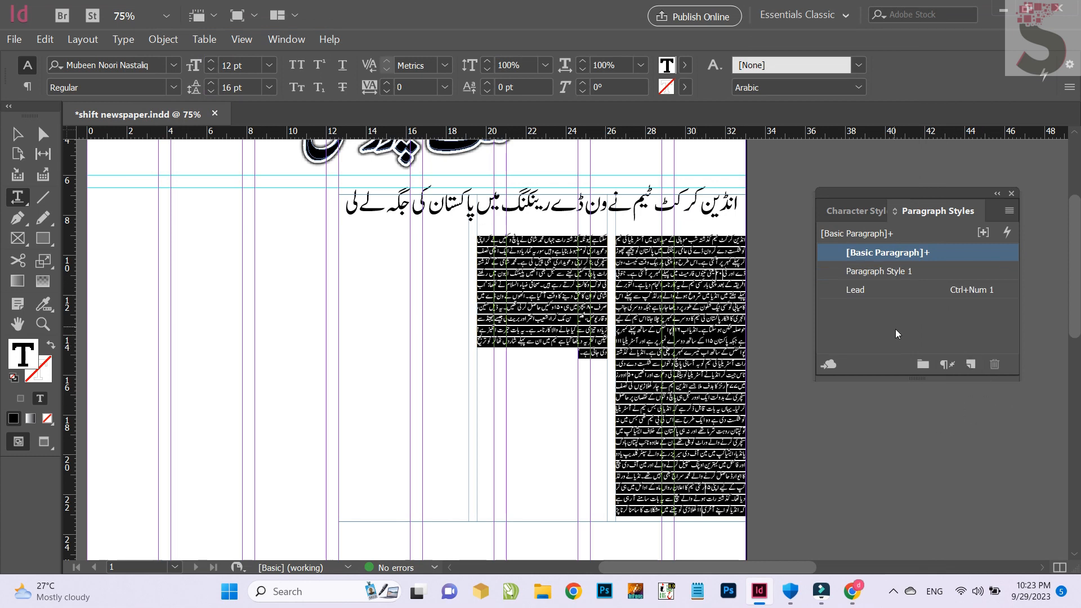
{"action": "double_click", "coordinate": [846, 271]}
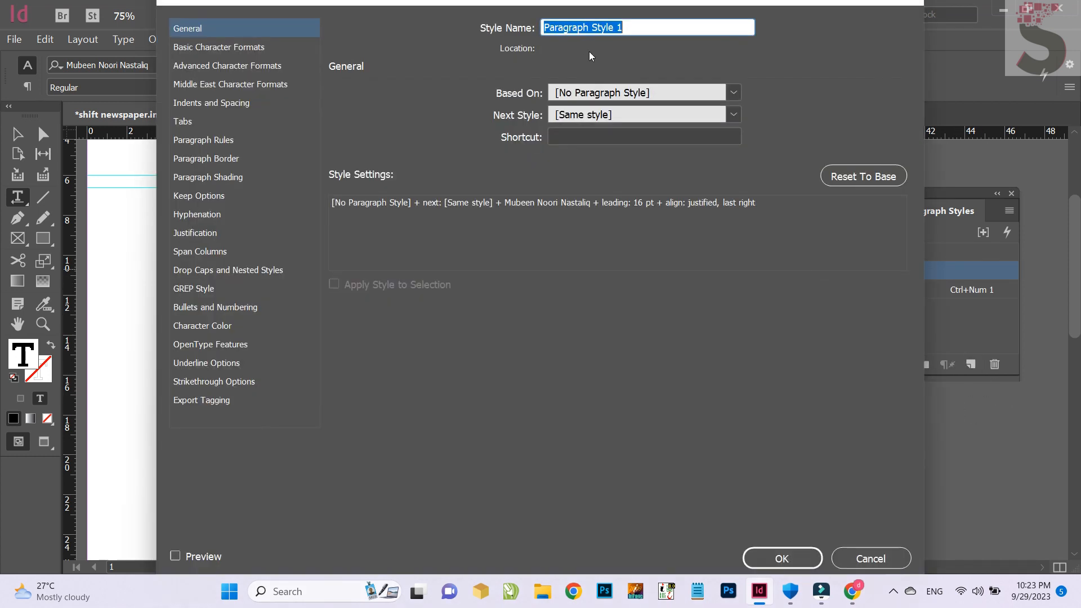
{"action": "type", "text": "Body"}
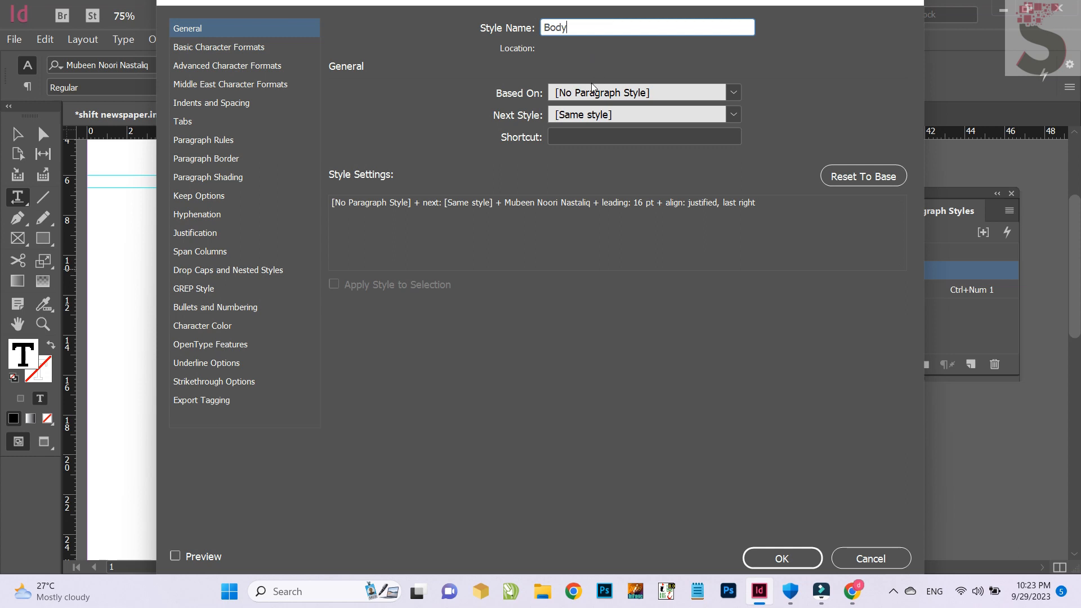
Base the Body style on [Basic Paragraph] and assign it the shortcut Ctrl+Num 2
{"action": "left_click", "coordinate": [591, 92]}
{"action": "left_click", "coordinate": [591, 130]}
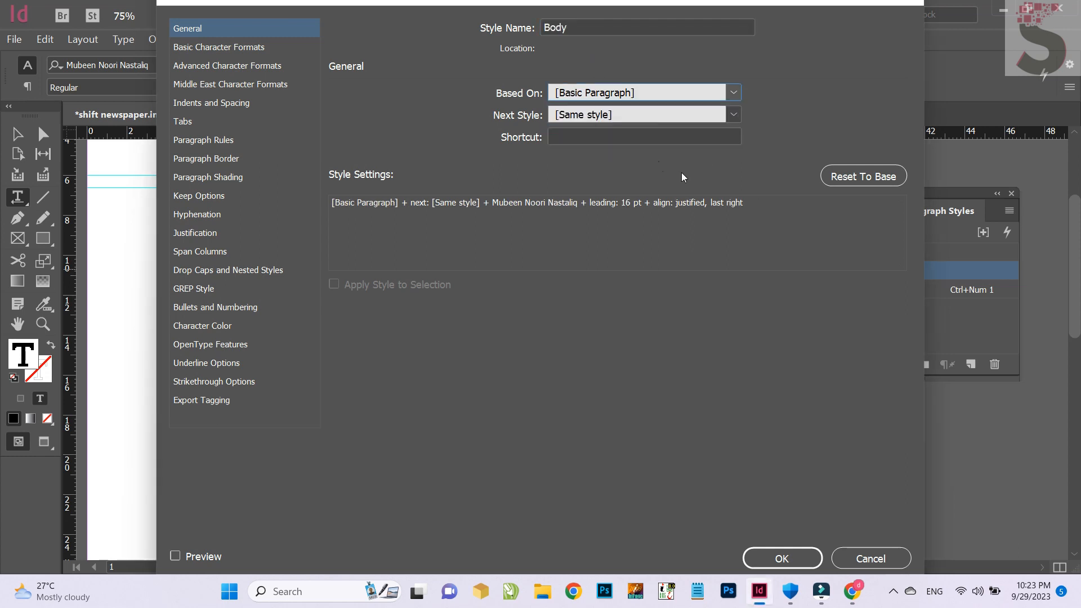
{"action": "left_click", "coordinate": [641, 138]}
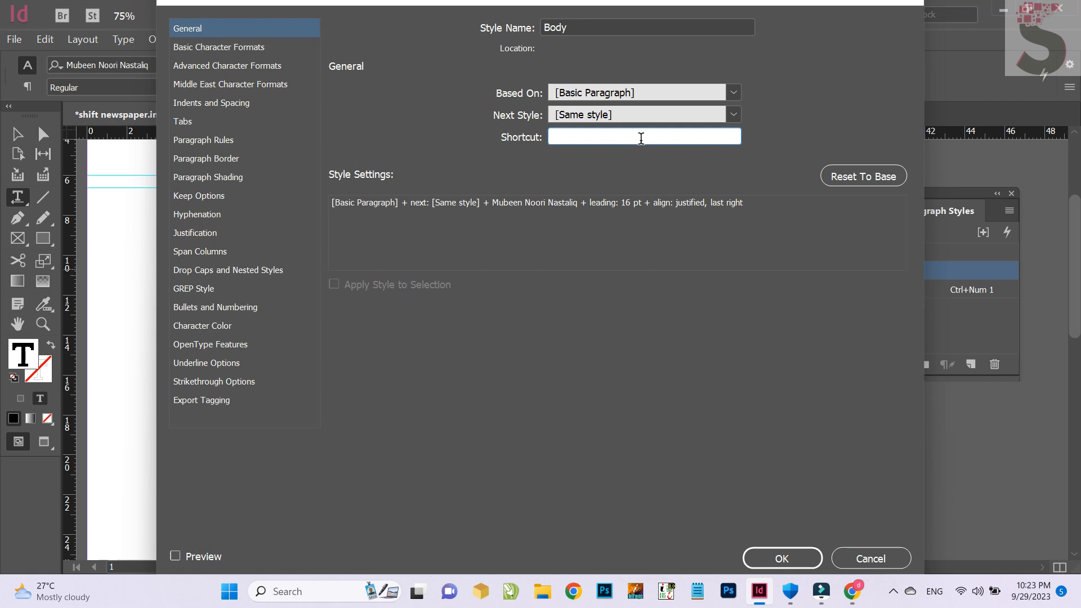
{"action": "key", "text": "ctrl+KP_2"}
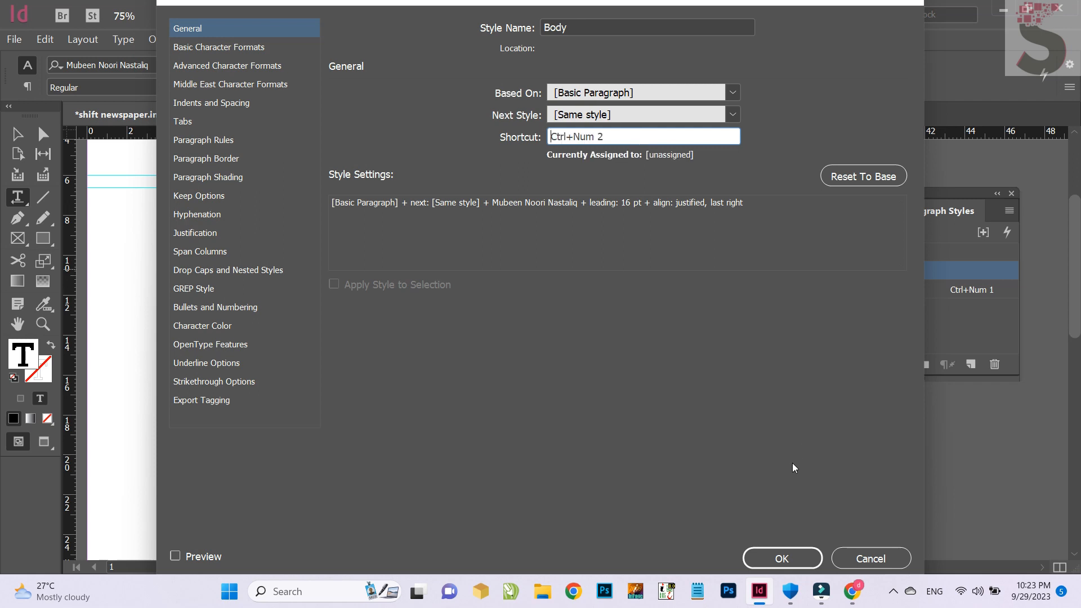
{"action": "left_click", "coordinate": [777, 555]}
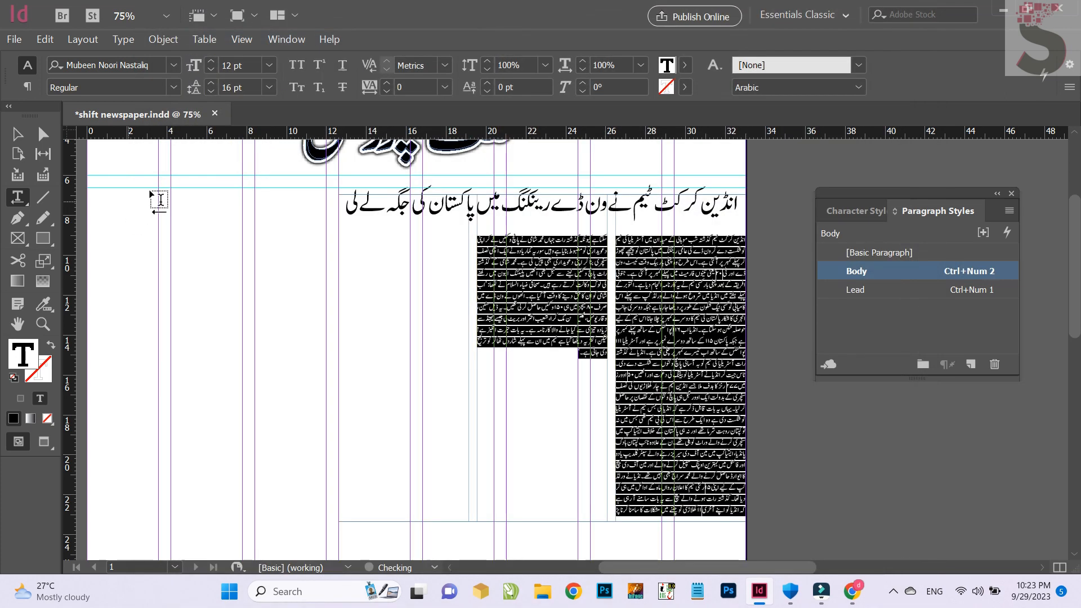
Shorten the article's text frame from its lower edge to about 8.65 cm high and nudge it down to Y 7.075 cm
{"action": "left_click", "coordinate": [19, 134]}
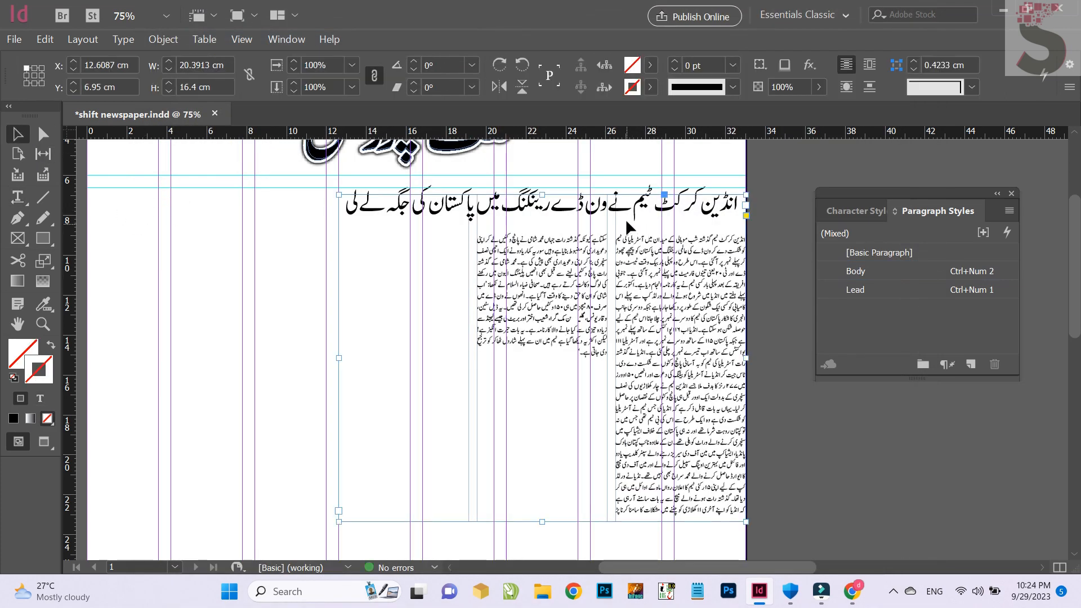
{"action": "scroll", "coordinate": [631, 198], "scroll_direction": "down", "scroll_amount": 2}
{"action": "scroll", "coordinate": [518, 299], "scroll_direction": "up", "scroll_amount": 1}
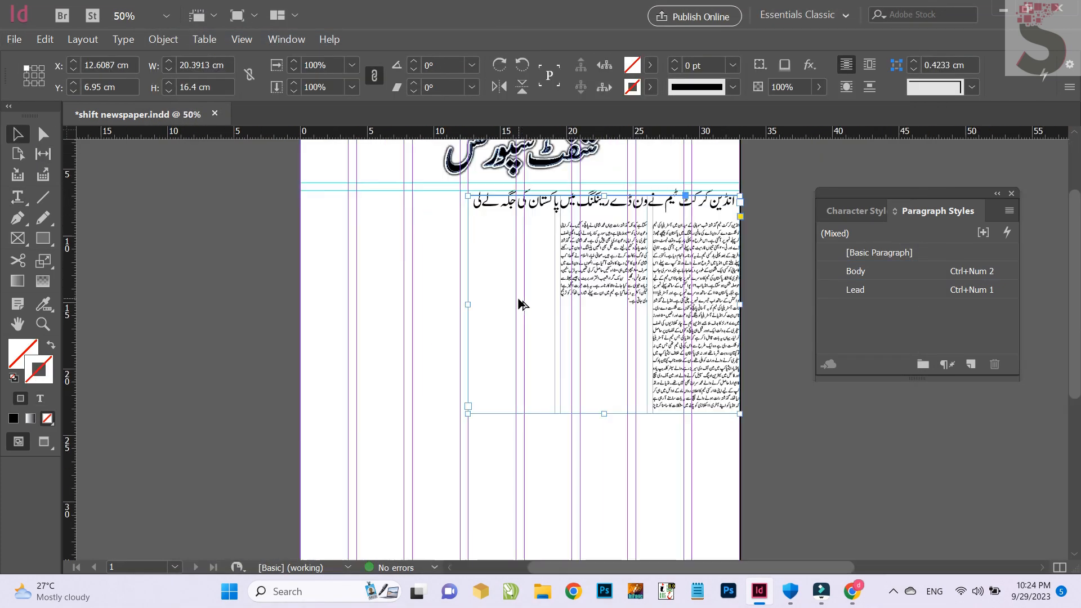
{"action": "scroll", "coordinate": [521, 304], "scroll_direction": "up", "scroll_amount": 1}
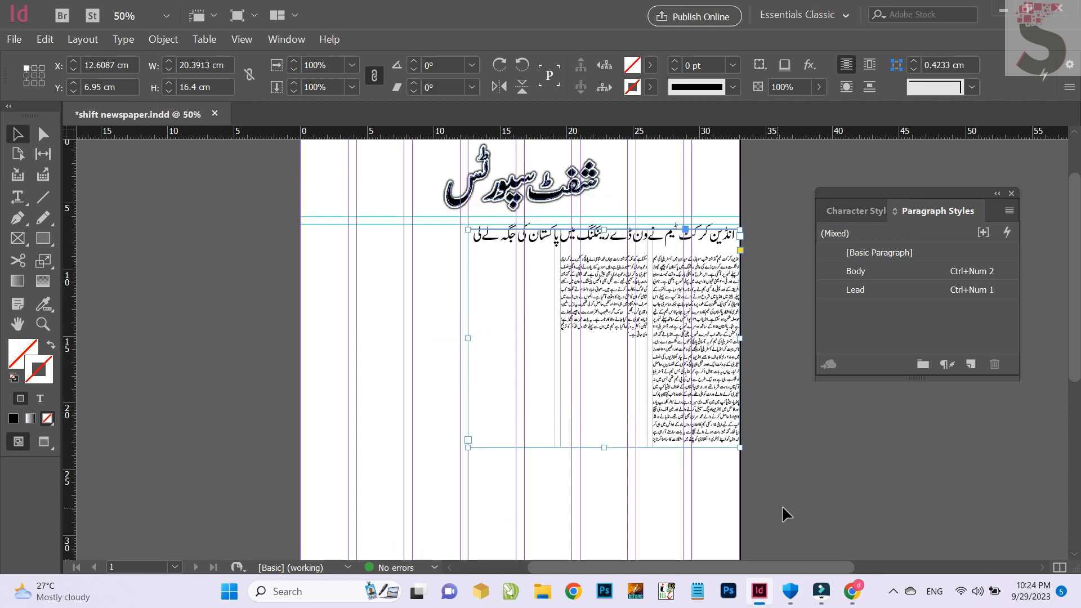
{"action": "left_click_drag", "start_coordinate": [627, 502], "coordinate": [560, 280]}
{"action": "left_click", "coordinate": [764, 347]}
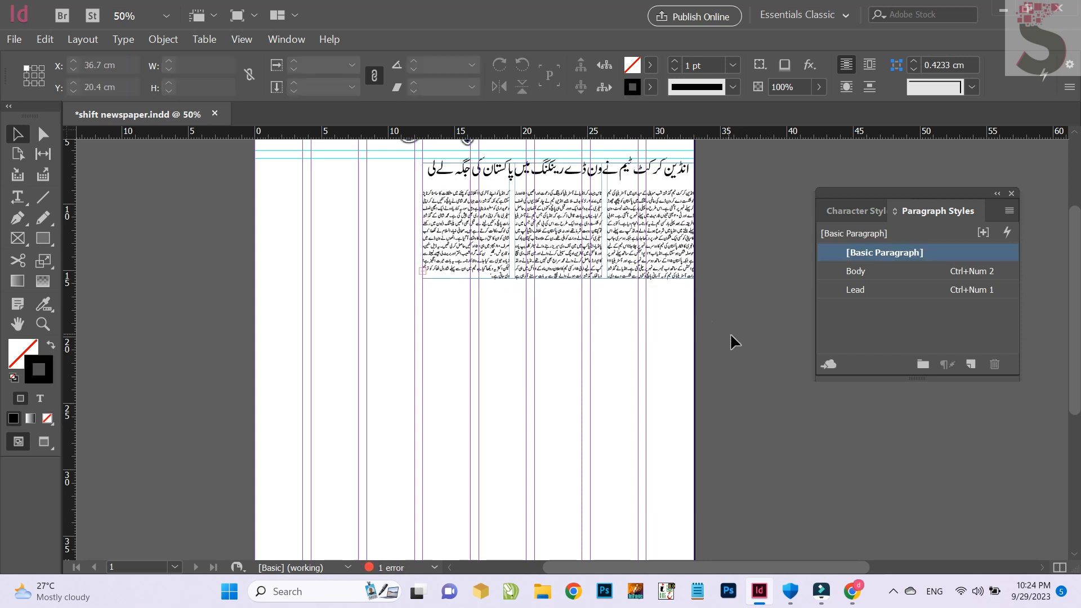
{"action": "left_click", "coordinate": [665, 267]}
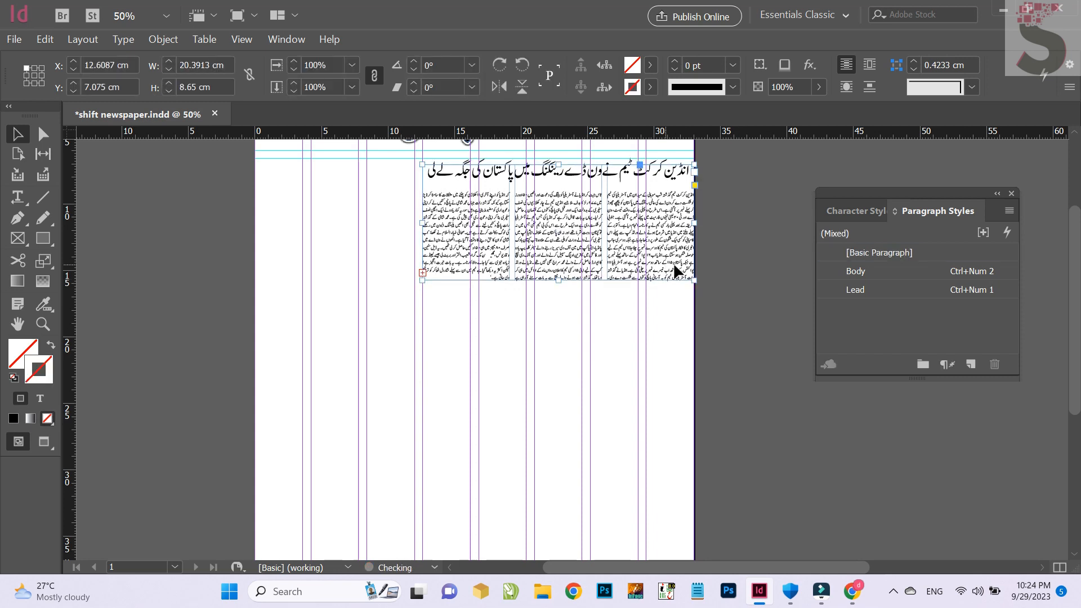
Save the document and draw a text frame about 16.19 × 9.7 cm from the page's left edge, with its top at Y 16.3 cm
{"action": "left_click", "coordinate": [764, 255]}
{"action": "key", "text": "ctrl+s"}
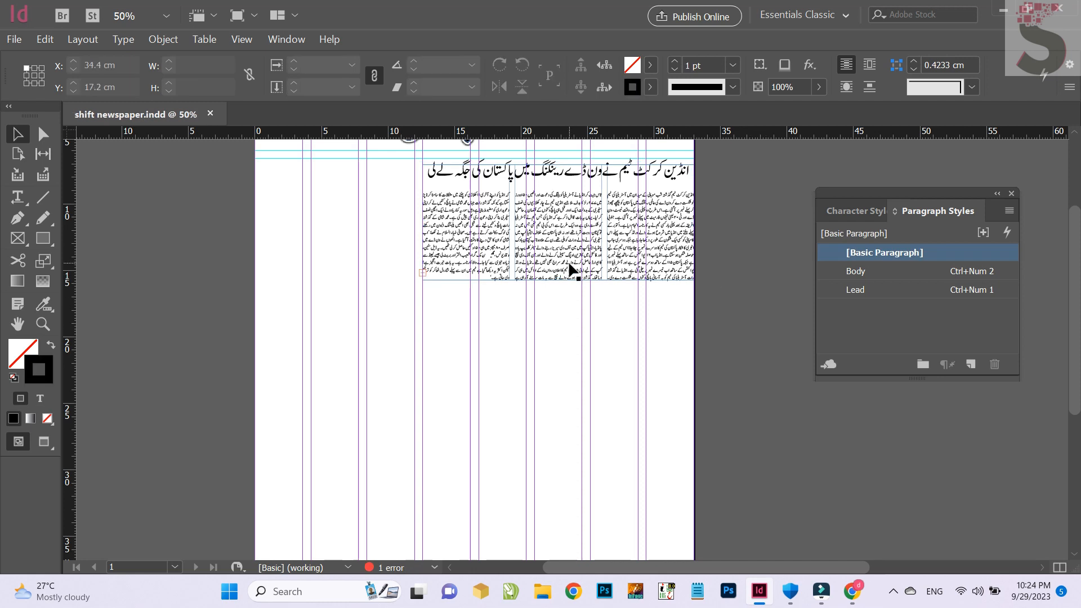
{"action": "left_click", "coordinate": [18, 196]}
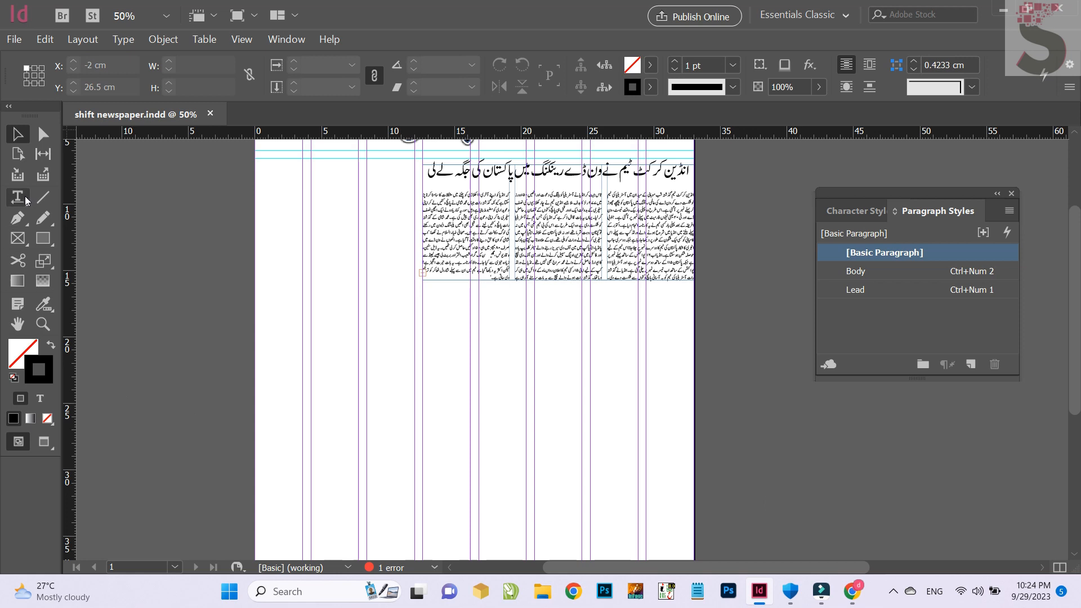
{"action": "left_click_drag", "start_coordinate": [255, 316], "coordinate": [471, 417]}
{"action": "key", "text": "Escape"}
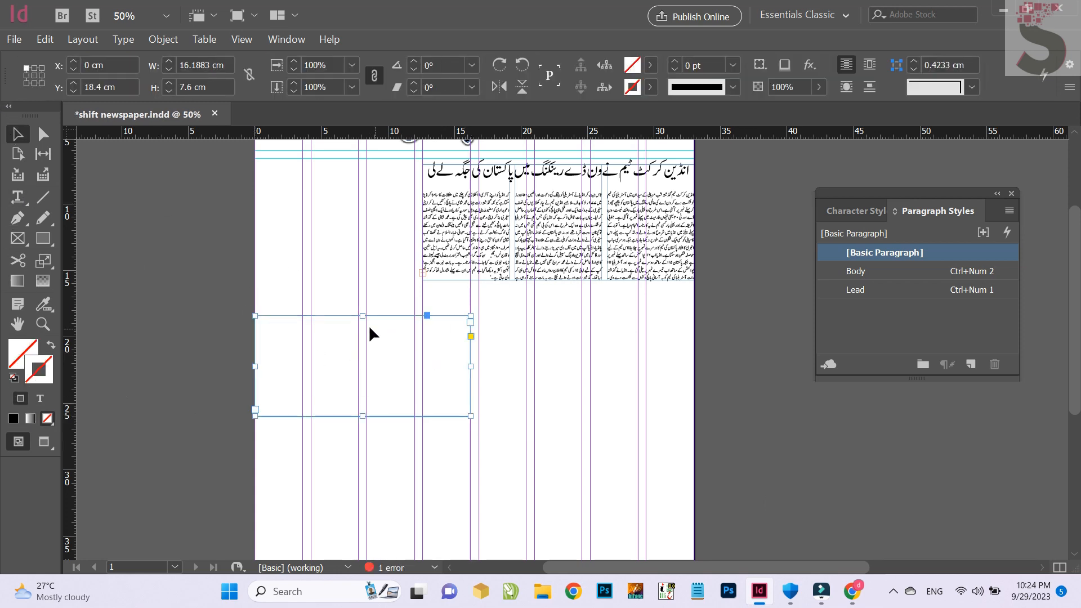
{"action": "left_click_drag", "start_coordinate": [367, 310], "coordinate": [367, 281]}
Switch to Chrome and copy the BBC Urdu article from the headline's "ورلڈ کپ سے پہلے" through the paragraph about the 15-member squad
{"action": "left_click", "coordinate": [851, 591]}
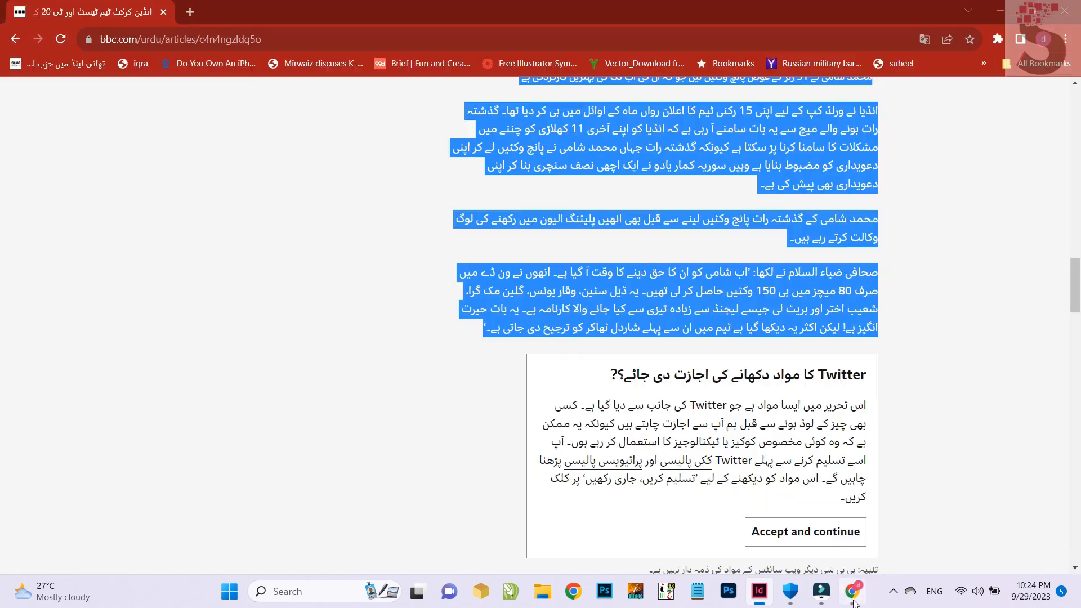
{"action": "scroll", "coordinate": [699, 280], "scroll_direction": "up", "scroll_amount": 15}
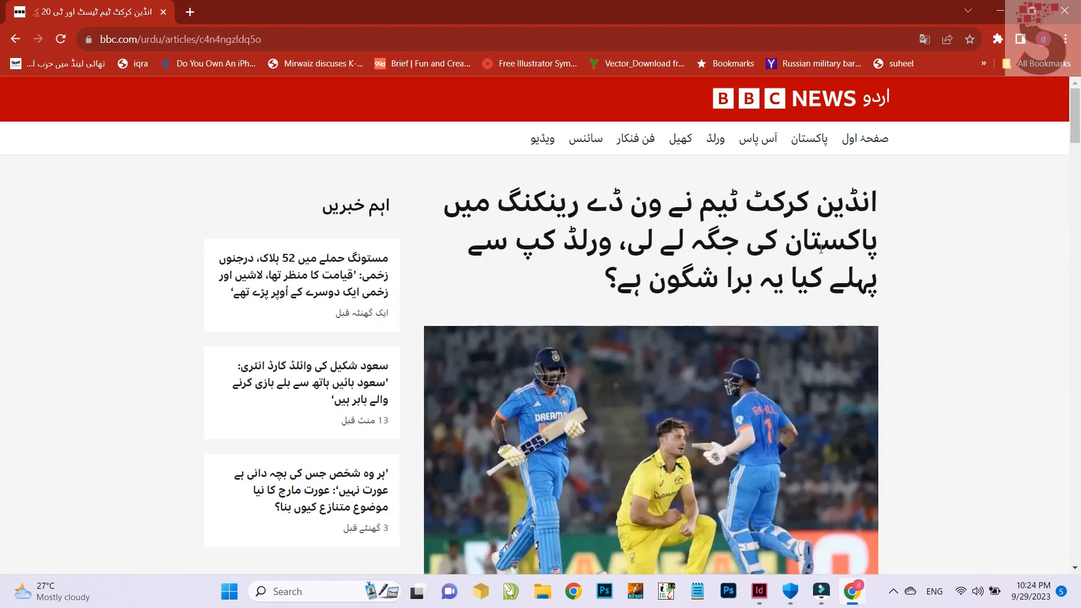
{"action": "scroll", "coordinate": [596, 334], "scroll_direction": "down", "scroll_amount": 15}
{"action": "left_click_drag", "start_coordinate": [611, 246], "coordinate": [496, 436]}
{"action": "scroll", "coordinate": [466, 563], "scroll_direction": "down", "scroll_amount": 3}
{"action": "scroll", "coordinate": [495, 437], "scroll_direction": "down", "scroll_amount": 2}
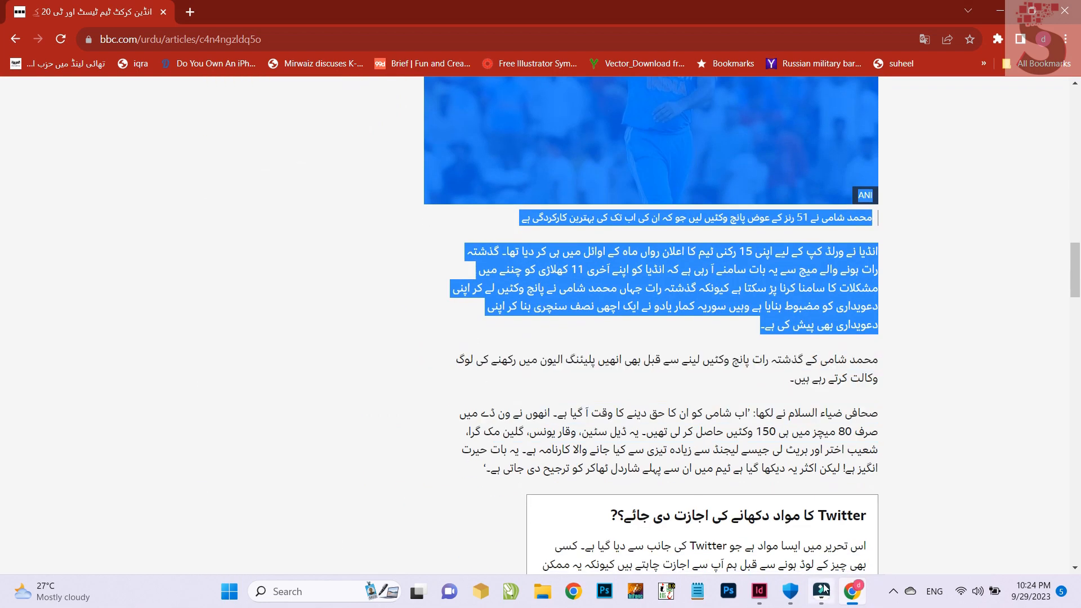
Switch back to InDesign and paste the copied article text into the new frame
{"action": "left_click", "coordinate": [759, 591]}
{"action": "key", "text": "t"}
{"action": "key", "text": "ctrl+v"}
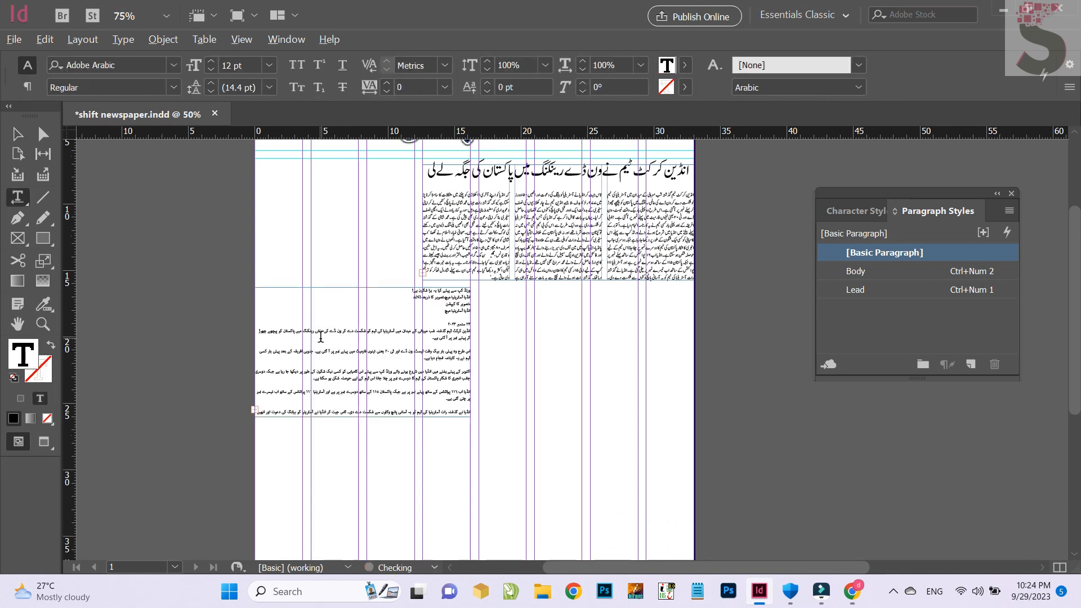
Set the new text frame to two columns and apply the Body style to all of its text
{"action": "scroll", "coordinate": [379, 306], "scroll_direction": "up", "scroll_amount": 1}
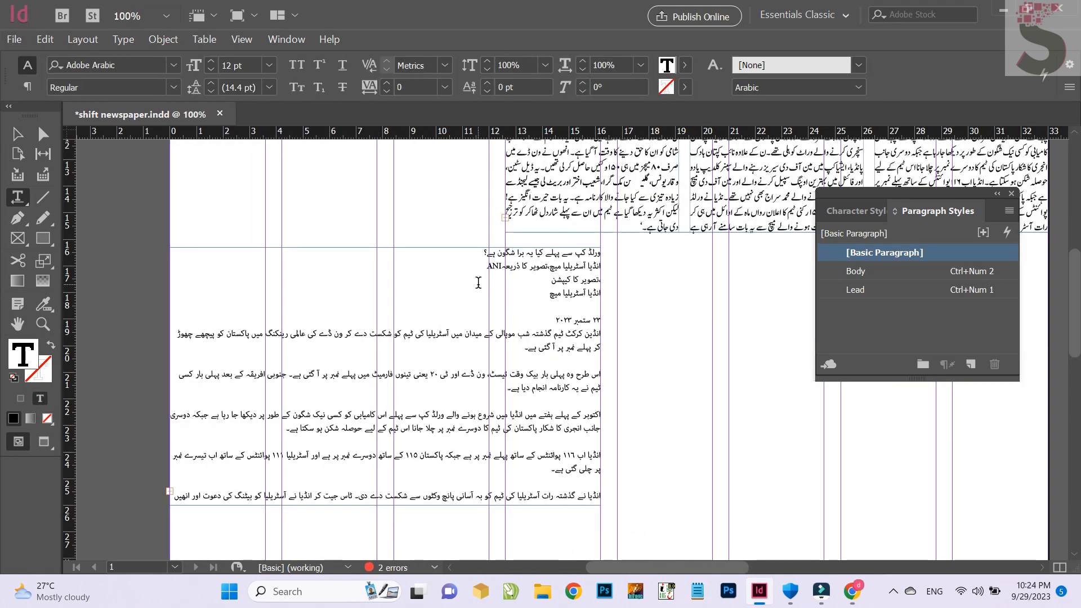
{"action": "key", "text": "ctrl+a"}
{"action": "key", "text": "ctrl+b"}
{"action": "type", "text": "2"}
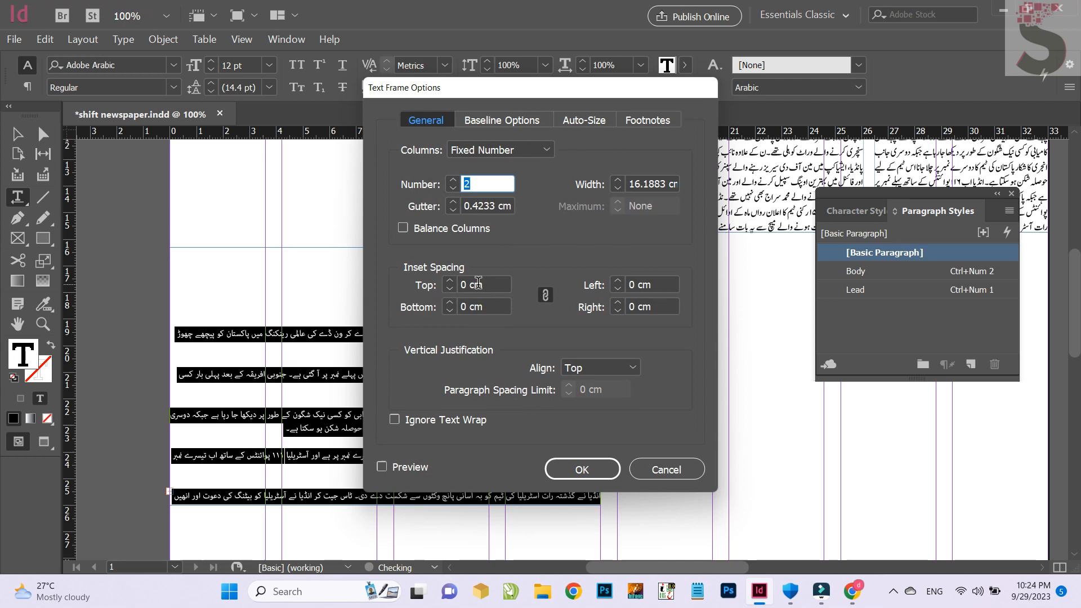
{"action": "key", "text": "Return"}
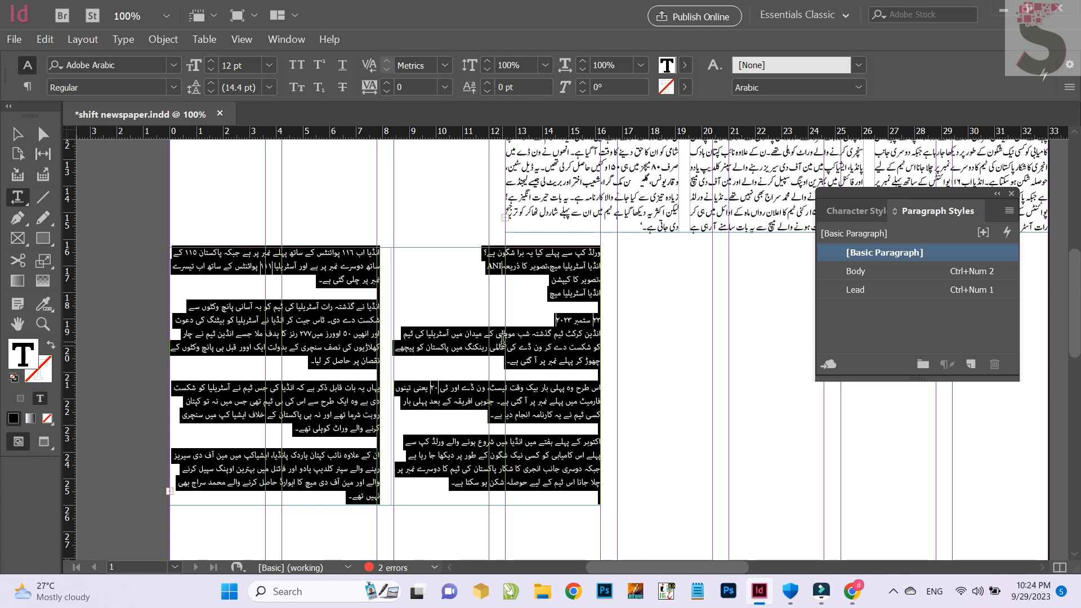
{"action": "key", "text": "ctrl+KP_2"}
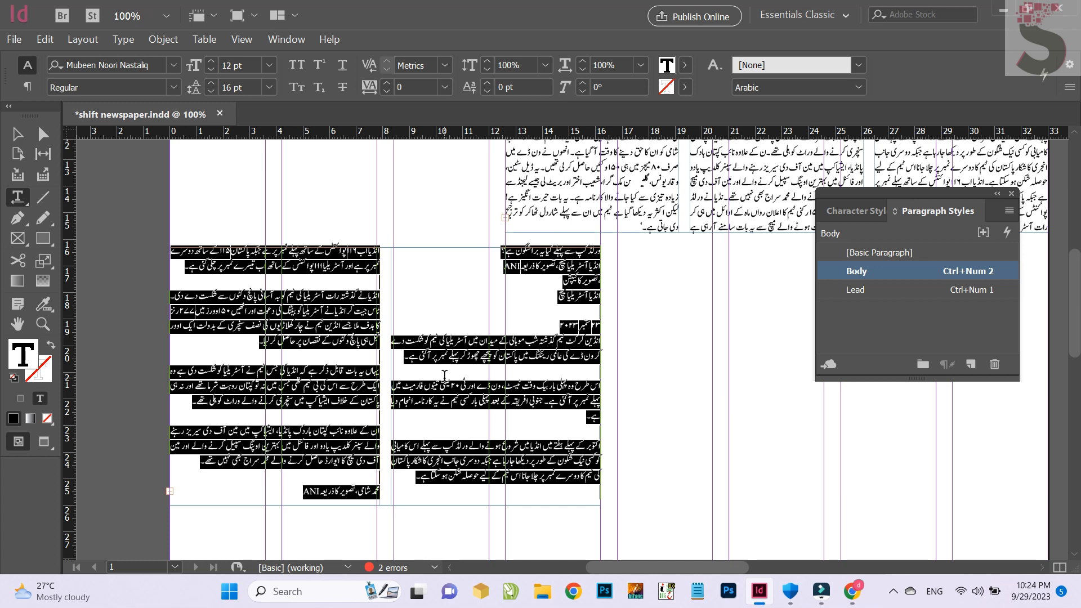
Apply the Lead style to the second article's first line and enlarge its text until it nearly fills the frame's width
{"action": "left_click", "coordinate": [539, 255]}
{"action": "triple_click", "coordinate": [540, 254]}
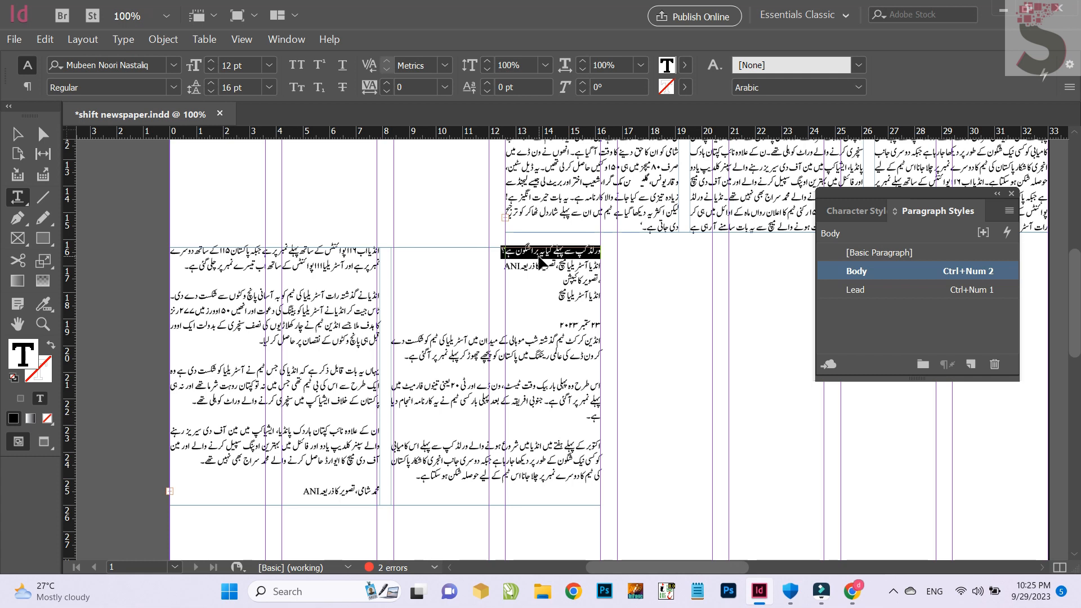
{"action": "key", "text": "ctrl+KP_1"}
{"action": "key", "text": "ctrl+shift+period"}
{"action": "key", "text": "ctrl+shift+period"}
{"action": "key", "text": "ctrl+shift+period"}
{"action": "key", "text": "ctrl+shift+period"}
{"action": "key", "text": "ctrl+shift+period"}
{"action": "key", "text": "ctrl+shift+period"}
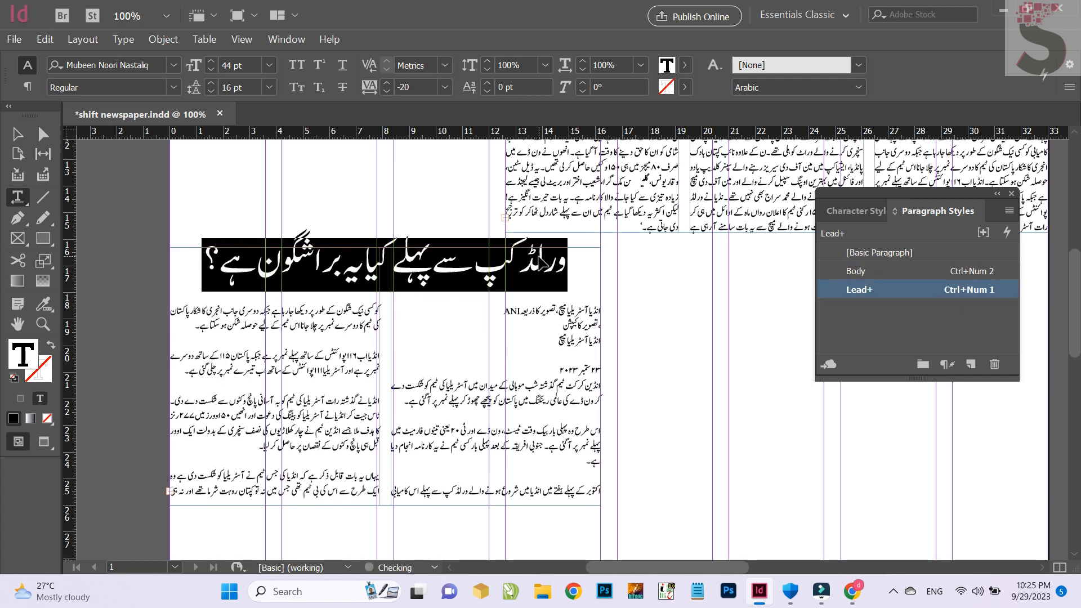
Delete the photo credit, caption and date lines between the second article's headline and its body text
{"action": "left_click_drag", "start_coordinate": [535, 352], "coordinate": [634, 311]}
{"action": "key", "text": "Delete"}
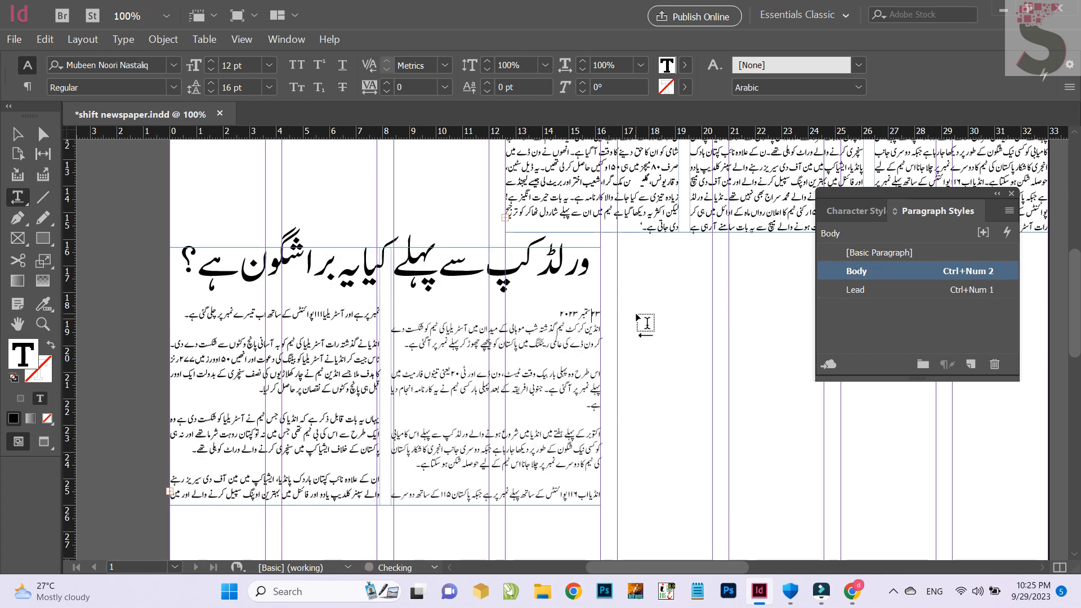
{"action": "key", "text": "shift+Down"}
{"action": "key", "text": "Delete"}
Remove the paragraph breaks and blank lines in the second article's first column so its body runs on continuously
{"action": "left_click", "coordinate": [395, 333]}
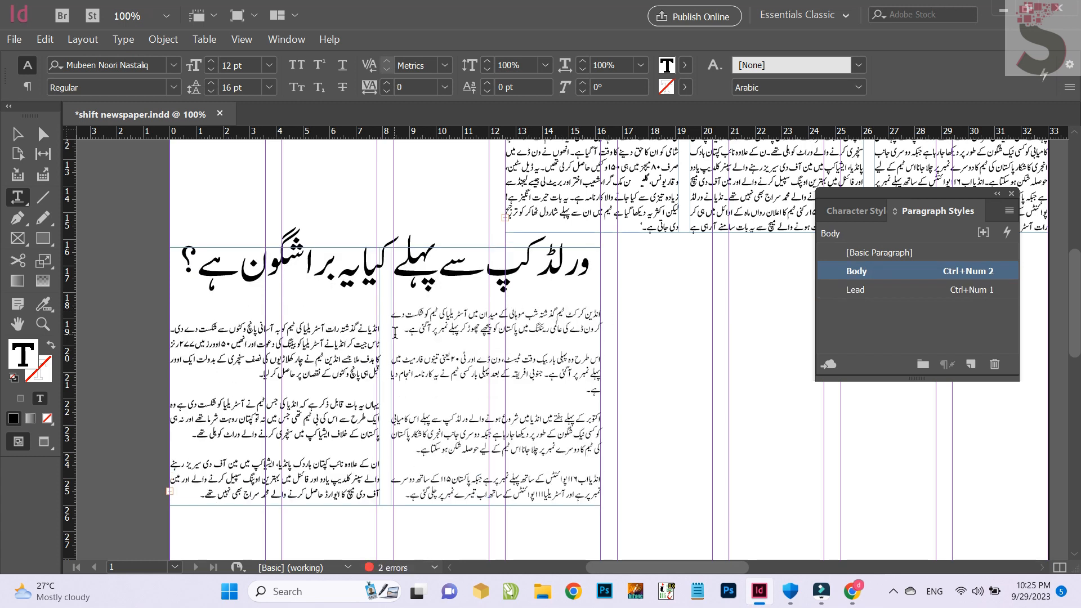
{"action": "key", "text": "Delete"}
{"action": "key", "text": "Delete"}
{"action": "left_click", "coordinate": [396, 361]}
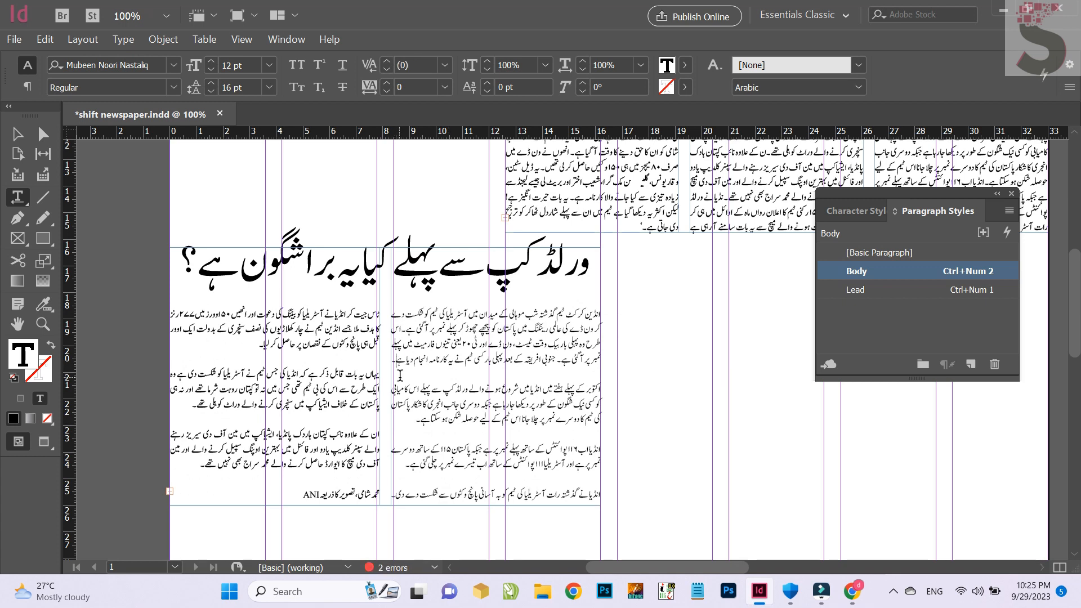
{"action": "key", "text": "Delete"}
{"action": "key", "text": "Delete"}
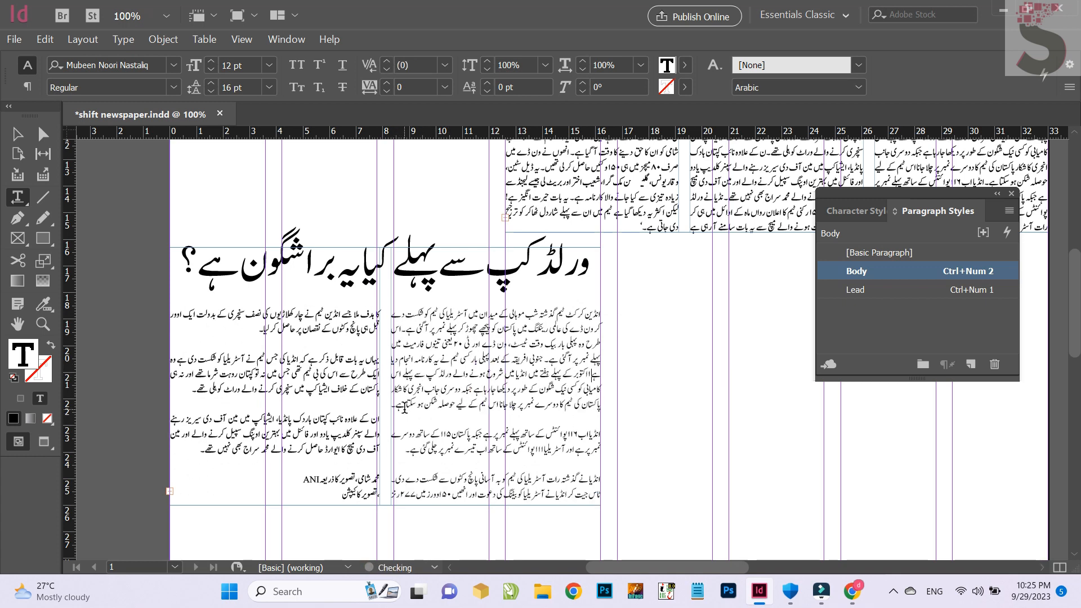
{"action": "left_click", "coordinate": [392, 404]}
{"action": "key", "text": "Delete"}
{"action": "key", "text": "Delete"}
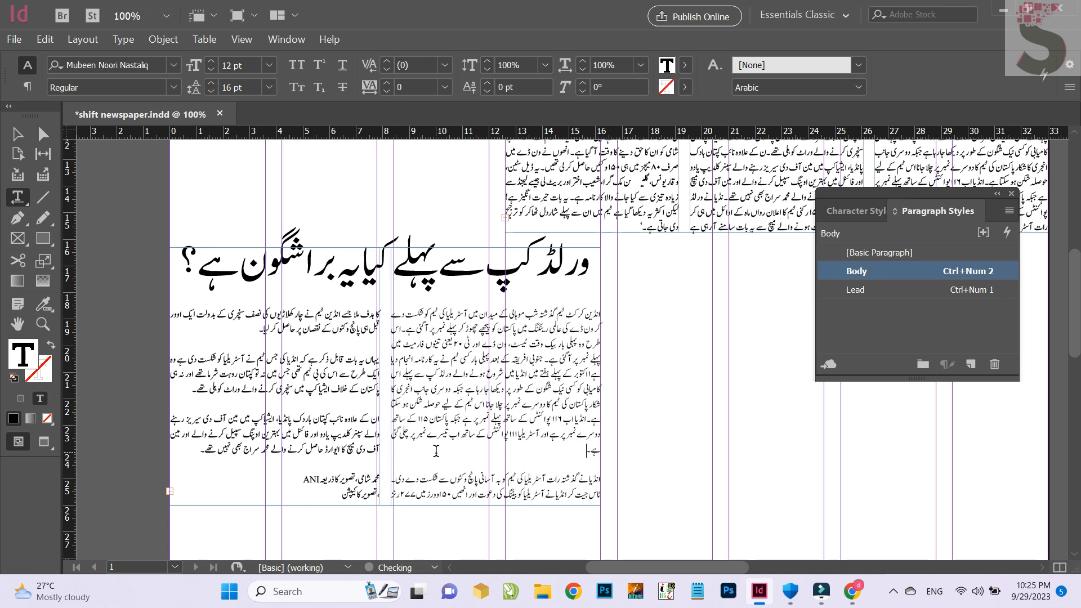
{"action": "key", "text": "Delete"}
{"action": "key", "text": "Delete"}
{"action": "left_click", "coordinate": [421, 495]}
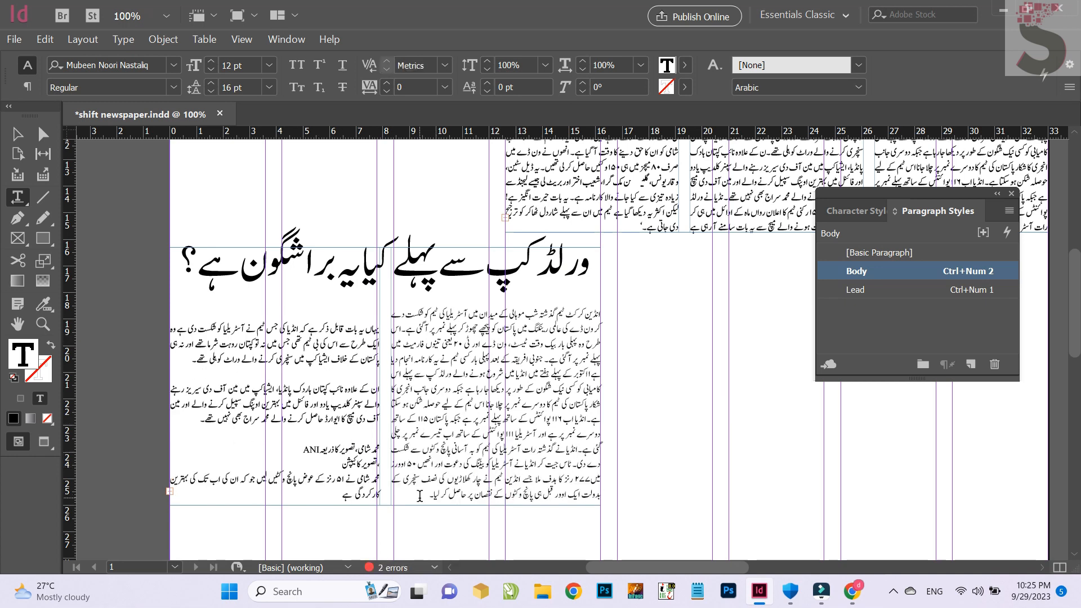
{"action": "key", "text": "Delete"}
Join the remaining paragraphs in the second article's other column and delete the photo credit and caption lines between them
{"action": "left_click", "coordinate": [194, 348]}
{"action": "key", "text": "Delete"}
{"action": "key", "text": "Delete"}
{"action": "left_click_drag", "start_coordinate": [243, 398], "coordinate": [239, 466]}
{"action": "key", "text": "Delete"}
{"action": "key", "text": "Delete"}
{"action": "key", "text": "Delete"}
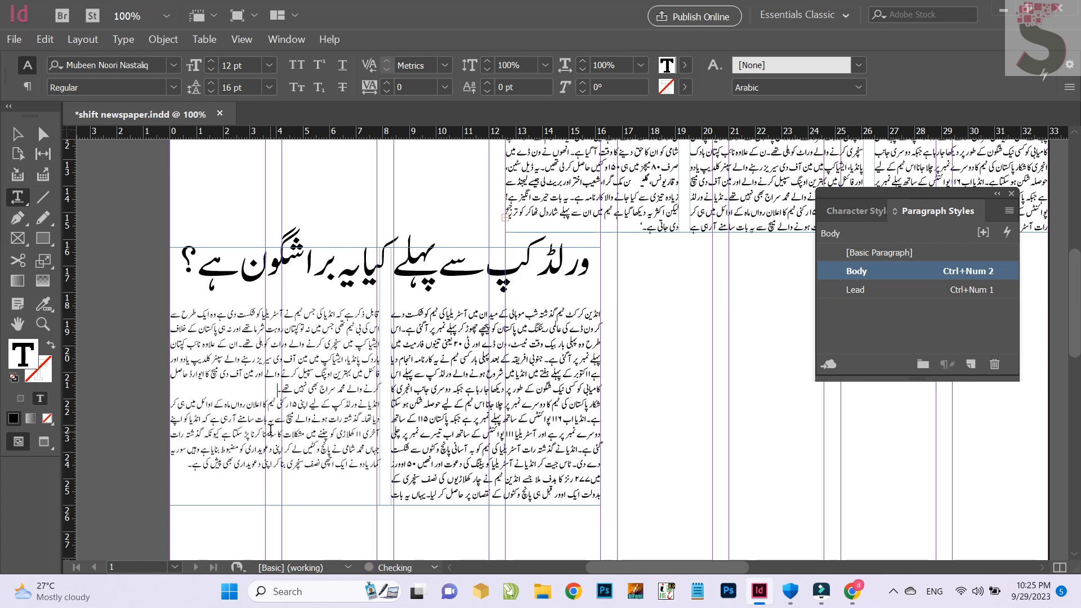
Shorten the second article's frame from its lower edge to about 9.15 cm high and move it down to about Y 17.1 cm
{"action": "left_click", "coordinate": [18, 135]}
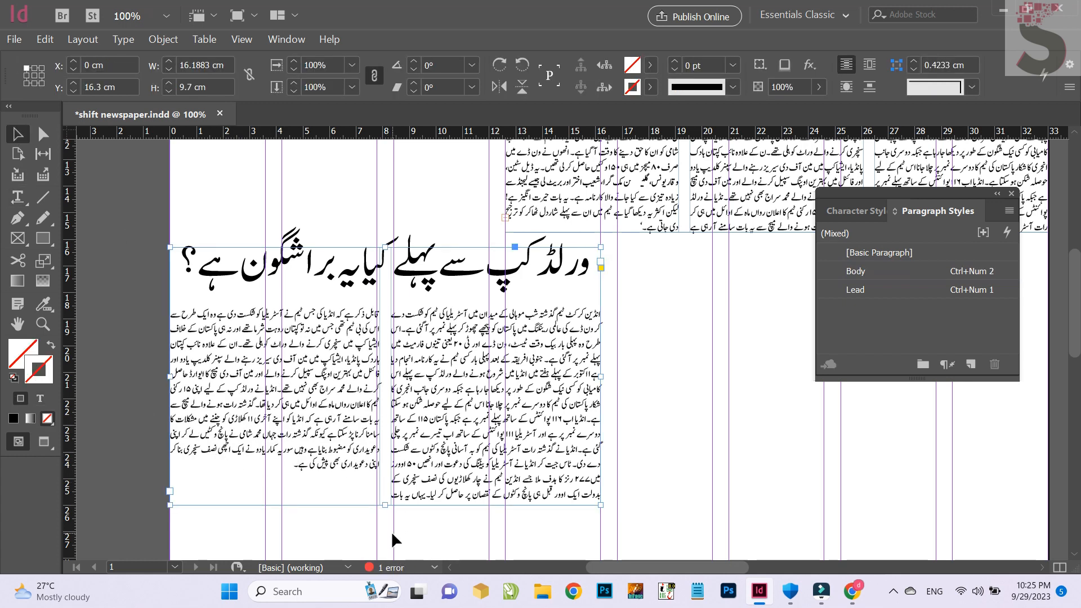
{"action": "left_click_drag", "start_coordinate": [383, 505], "coordinate": [384, 490]}
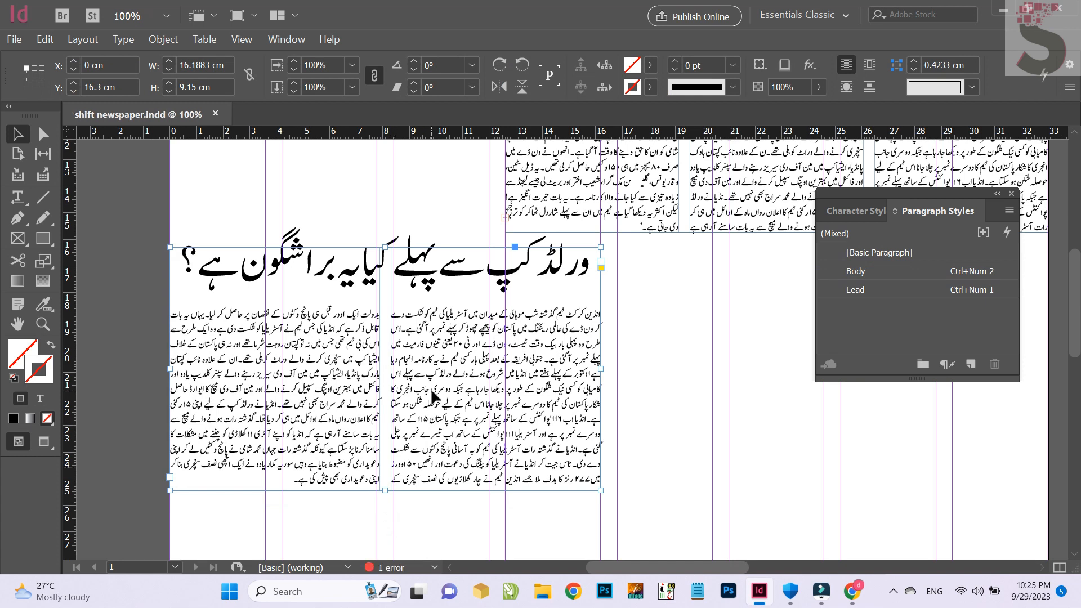
{"action": "left_click_drag", "start_coordinate": [432, 395], "coordinate": [432, 416]}
Deselect the second article's frame and save the document
{"action": "scroll", "coordinate": [301, 228], "scroll_direction": "down", "scroll_amount": 4}
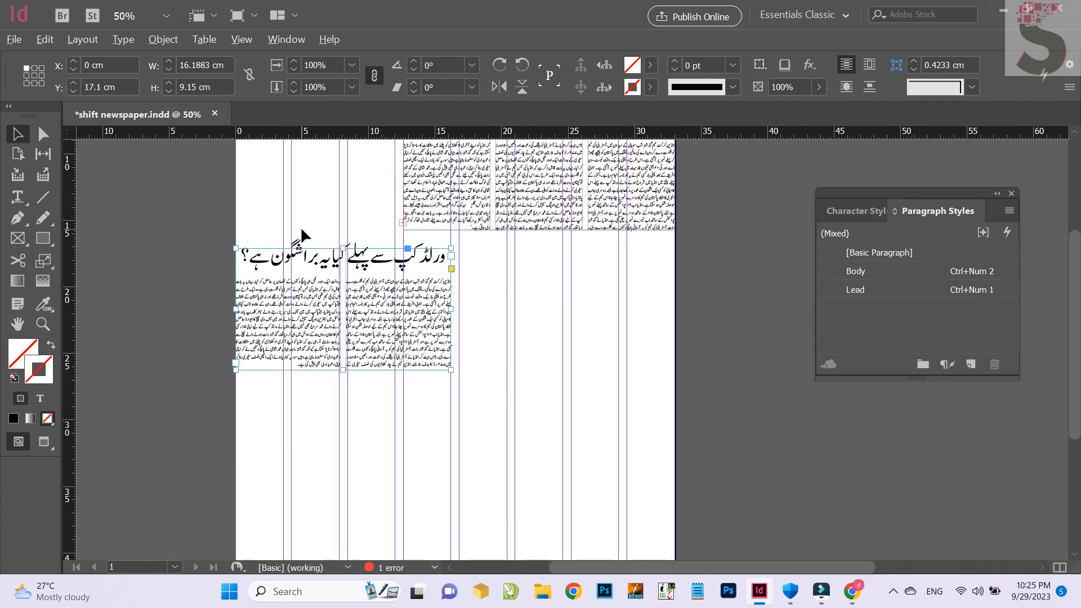
{"action": "scroll", "coordinate": [506, 280], "scroll_direction": "up", "scroll_amount": 2}
{"action": "left_click", "coordinate": [615, 355]}
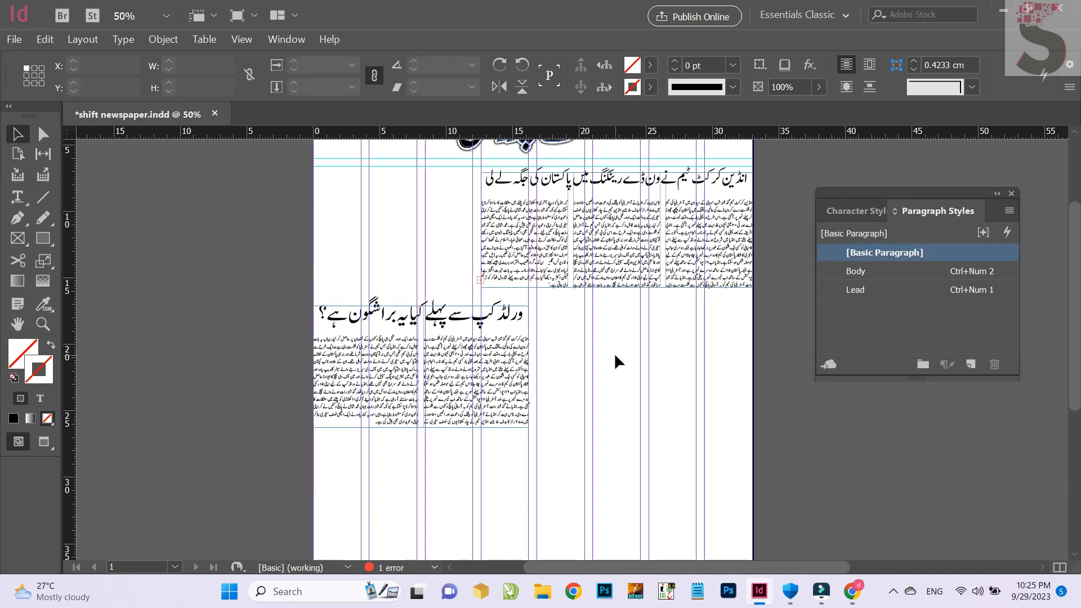
{"action": "key", "text": "ctrl+s"}
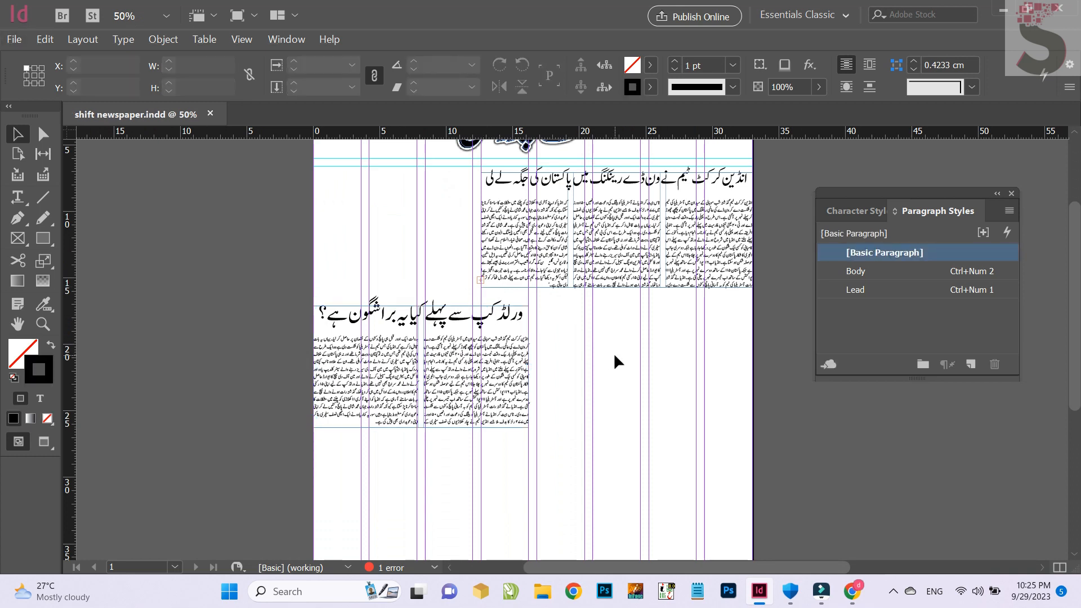